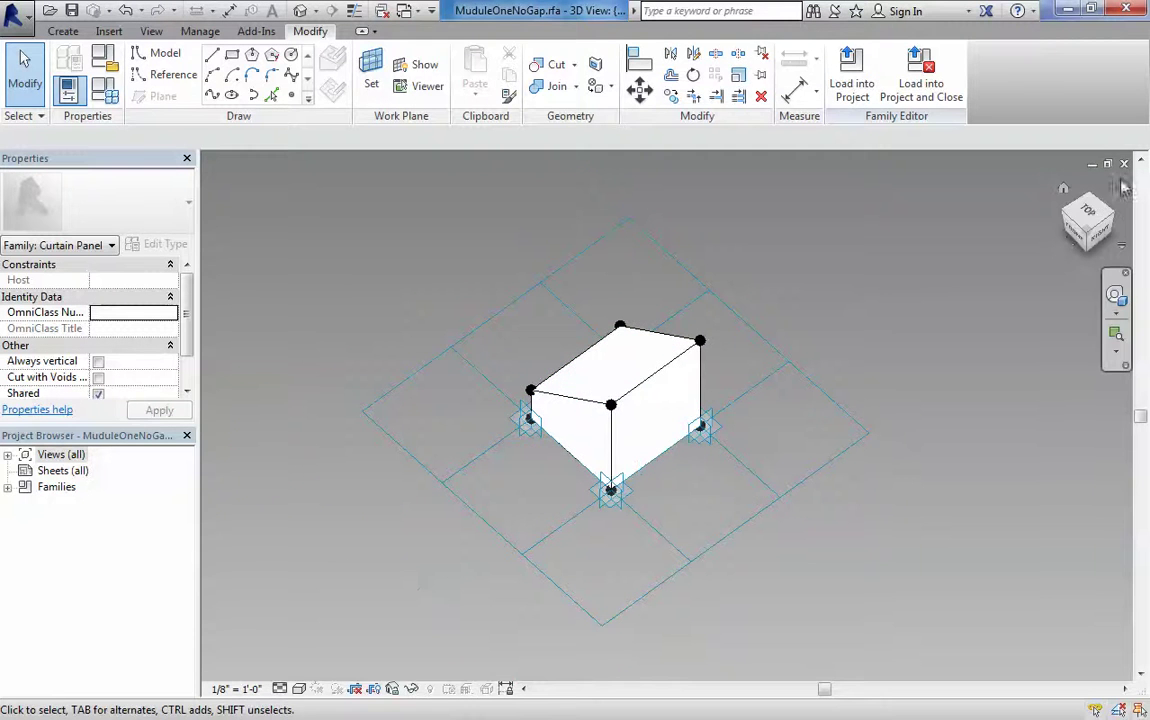
Save and close MuduleOneNoGap.rfa, then return to Family1's 3D view and select its divided surface
left_click(1123, 164)
left_click(557, 382)
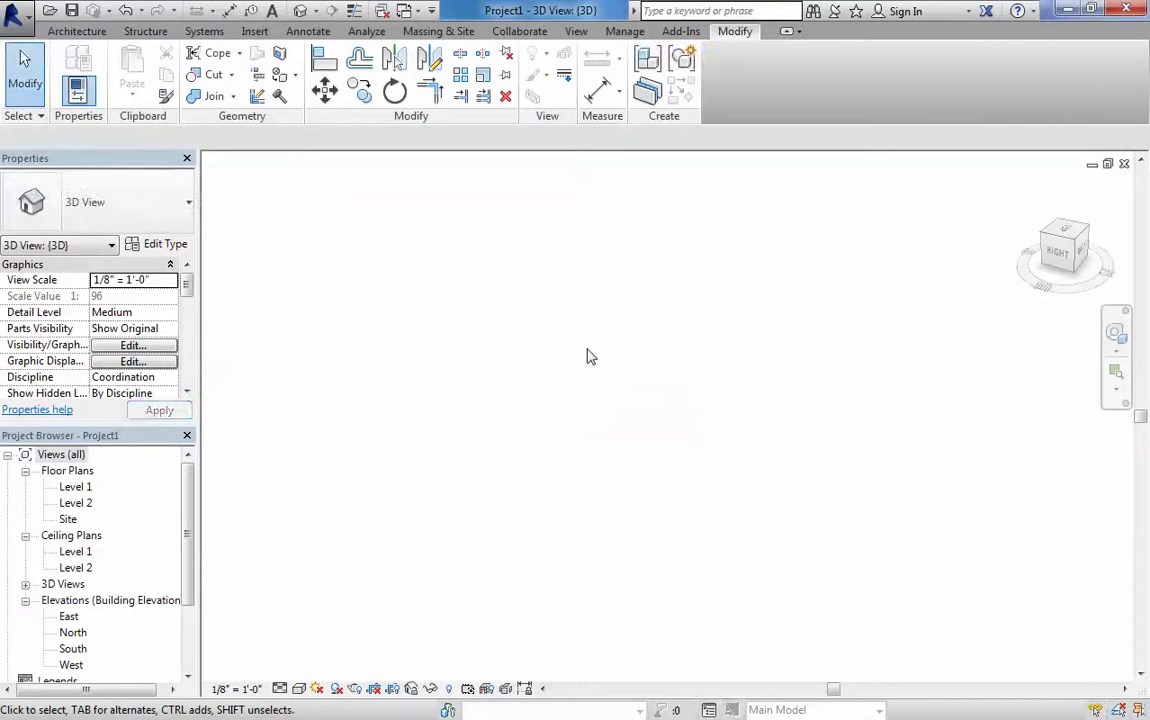
key("ctrl+Tab")
key("ctrl+Tab")
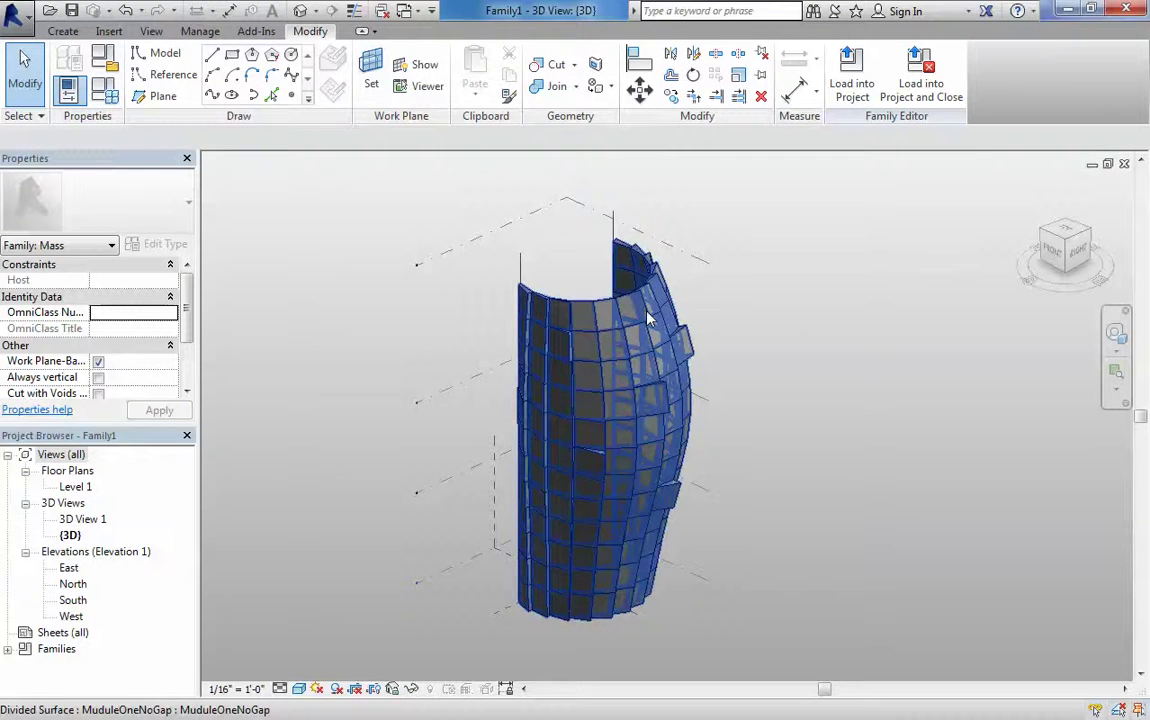
left_click(682, 322)
Load Family1 into Project1 and place one mass instance near the centre of the Level 1 plan
left_click(770, 322)
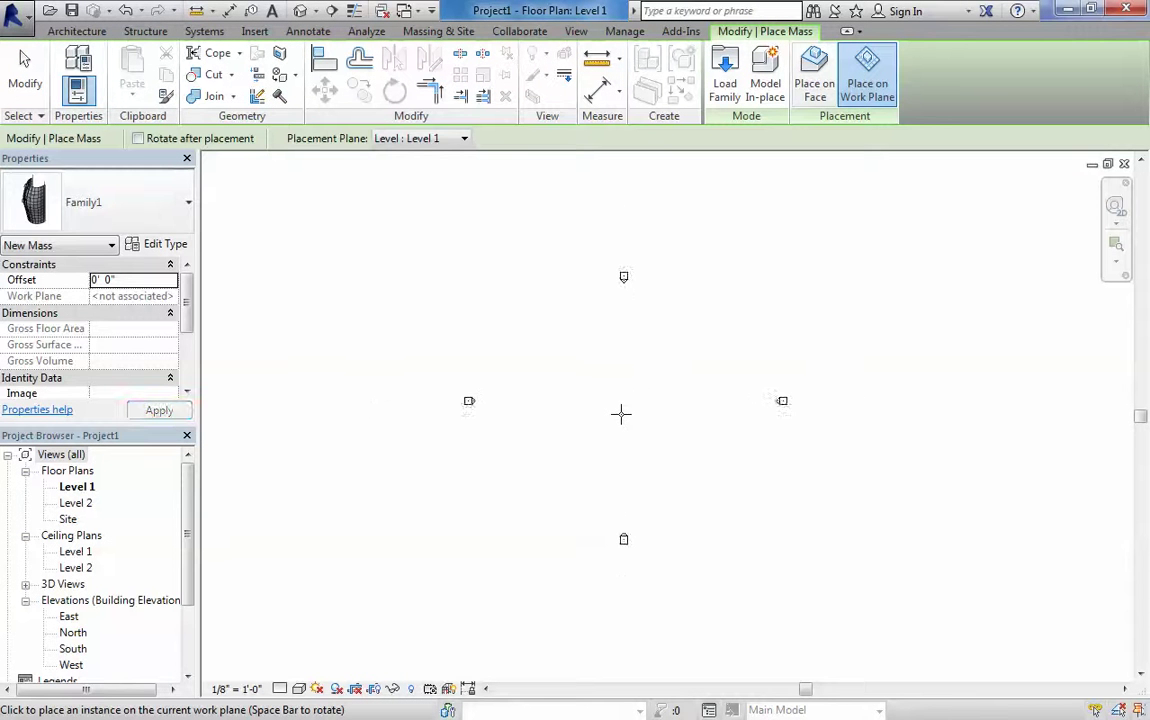
scroll(619, 417, "down", 1)
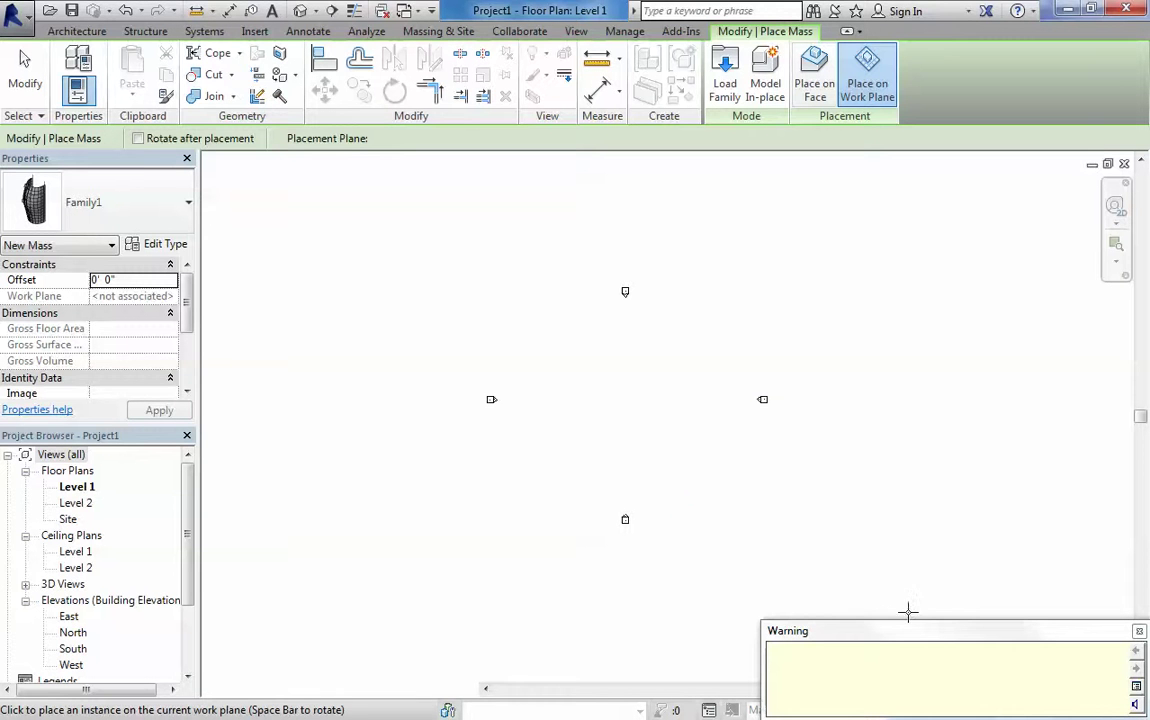
left_click(879, 554)
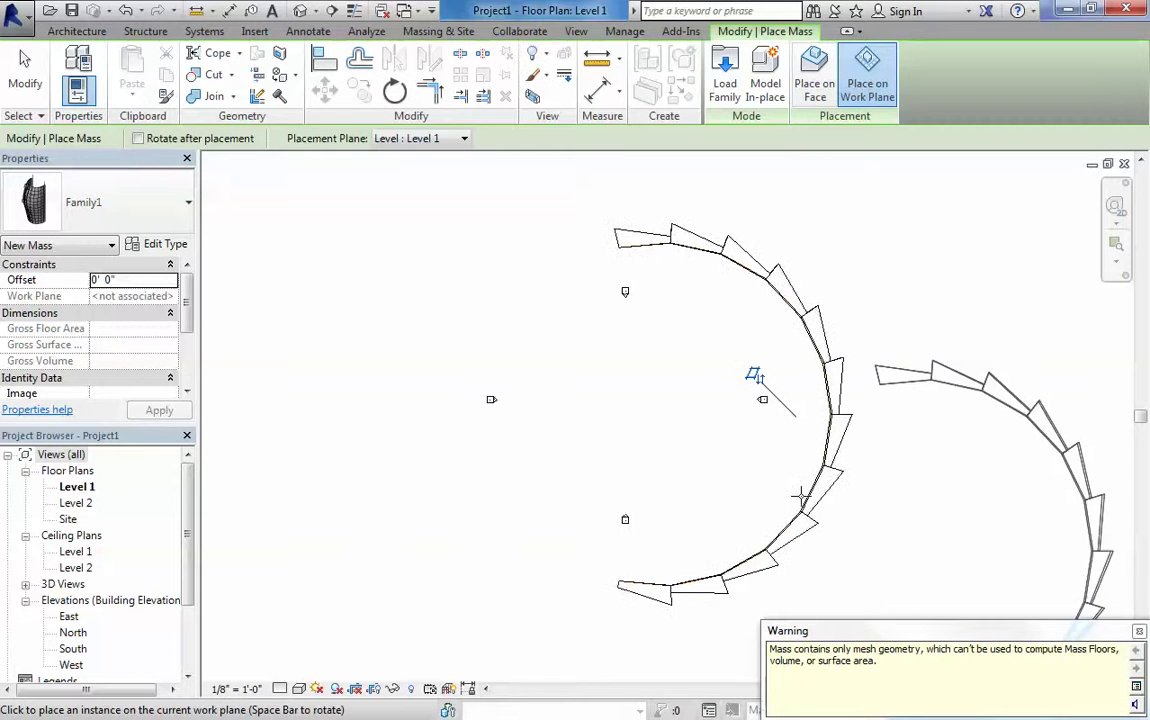
left_click(637, 408)
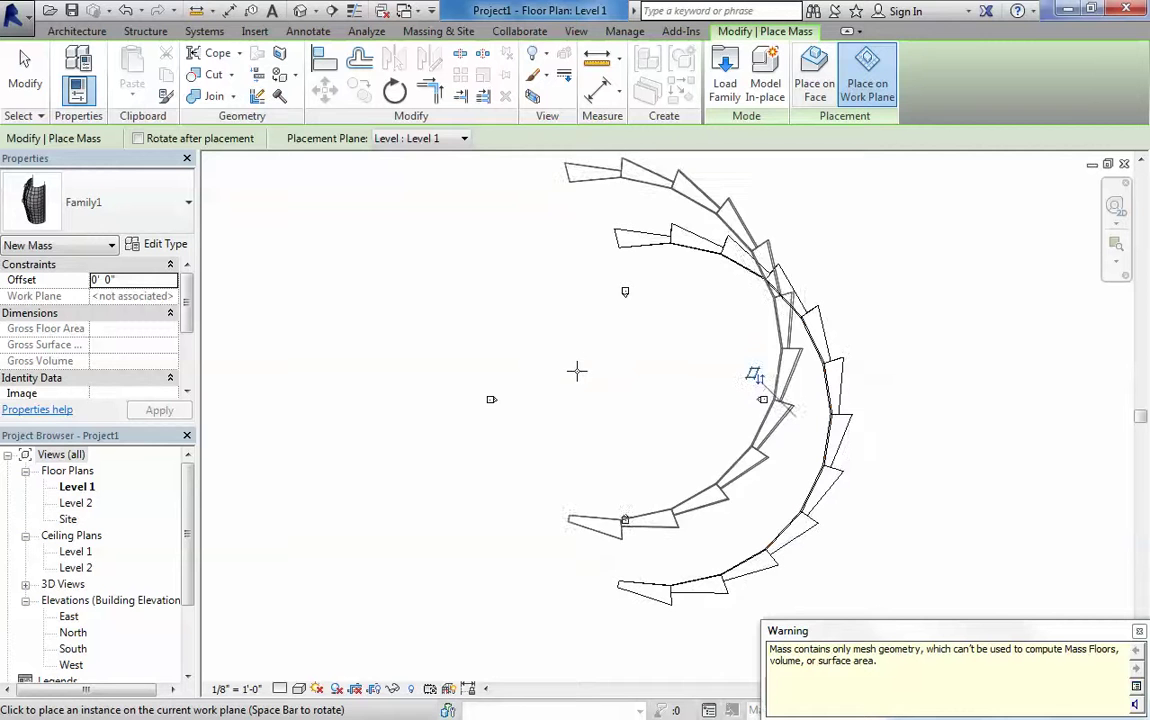
Finish placing and orbit the placed mass in the default 3D view, with Massing & Site shown
key("Escape")
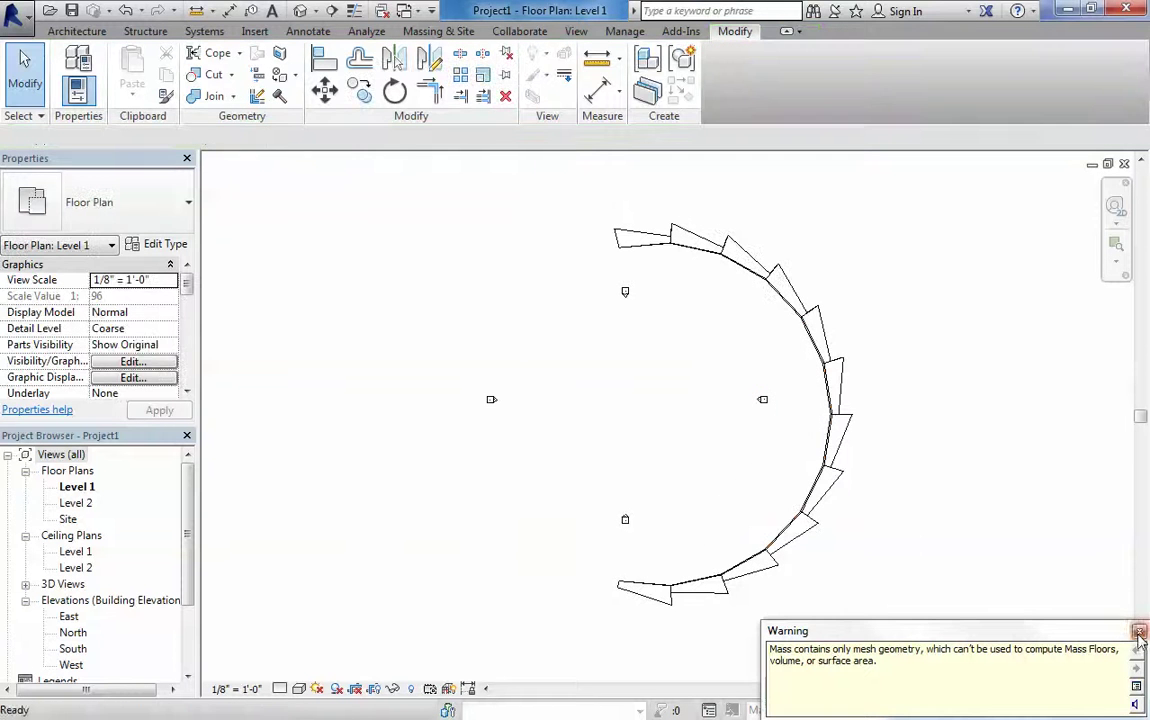
left_click(300, 10)
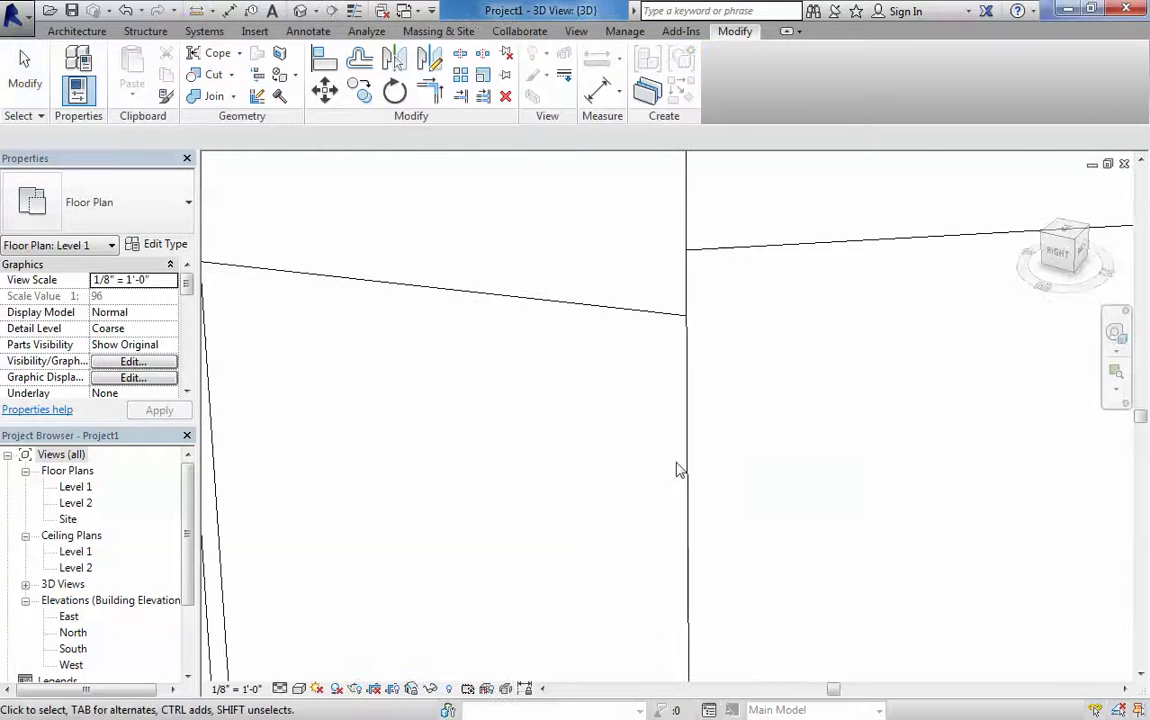
scroll(688, 456, "down", 5)
middle_click_drag(688, 456, 850, 350, "shift")
middle_click_drag(688, 233, 290, 172, "shift")
scroll(648, 215, "up", 3)
left_click(439, 30)
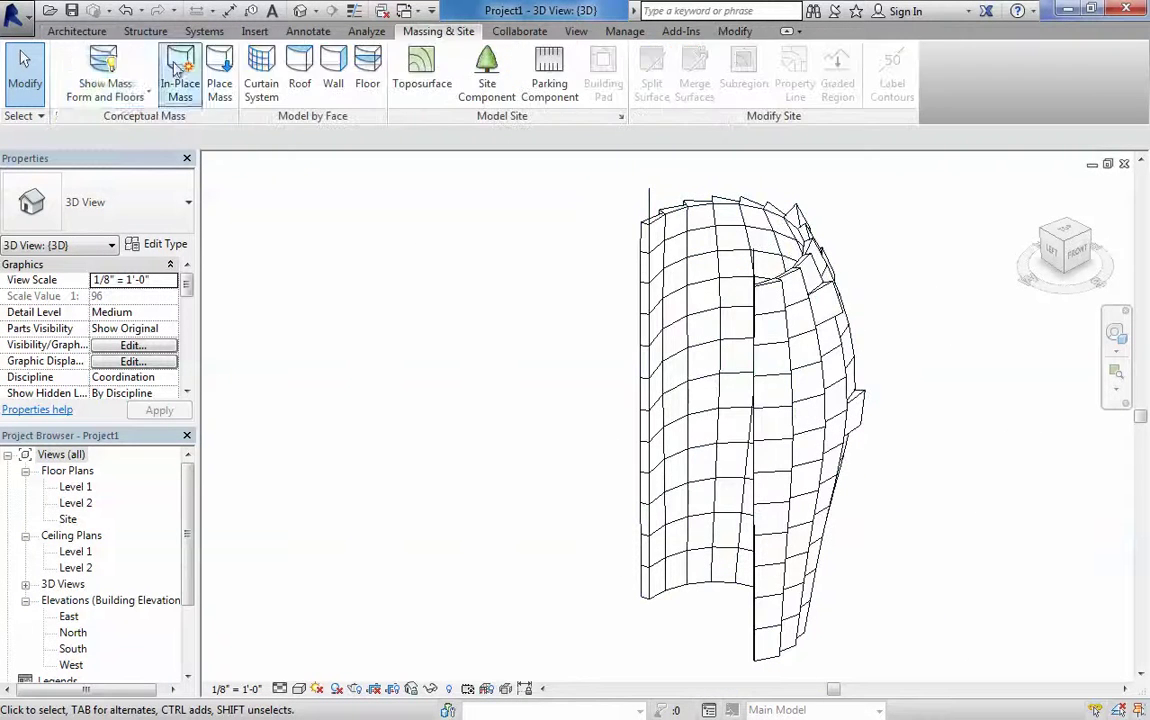
middle_click_drag(436, 320, 670, 458, "shift")
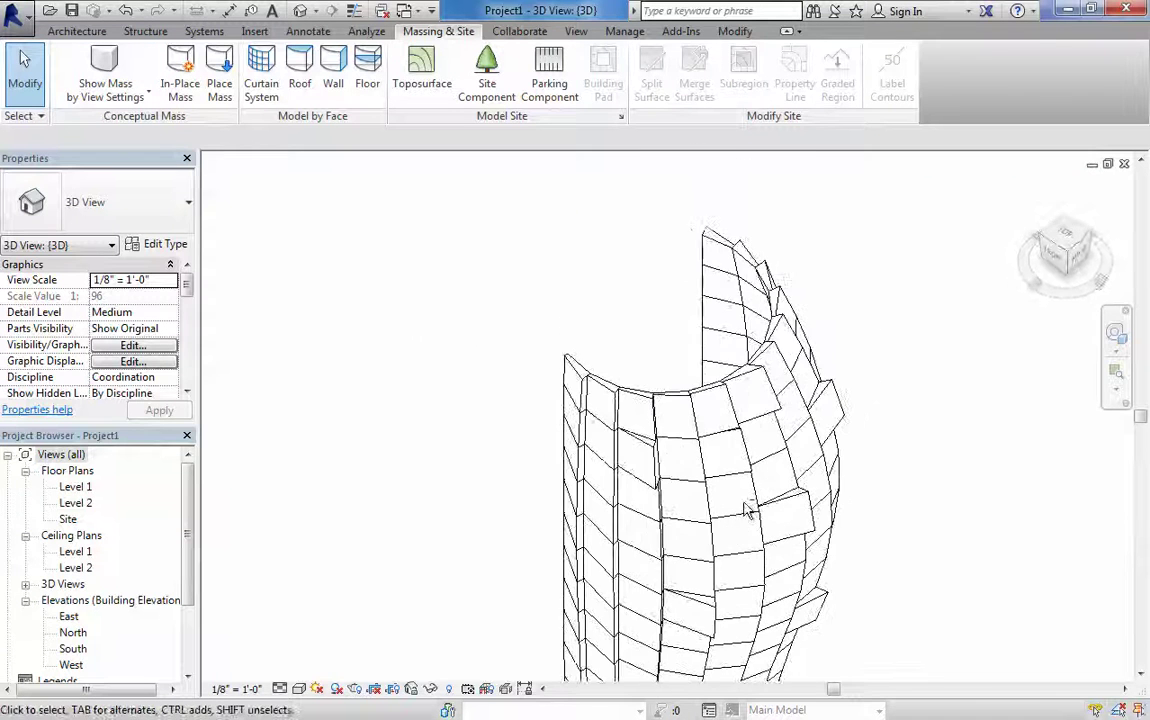
Open the Level 2 floor plan and set its detail level to Fine
double_click(76, 503)
scroll(834, 300, "up", 2)
scroll(454, 413, "up", 3)
scroll(380, 457, "up", 2)
scroll(510, 293, "up", 2)
scroll(510, 293, "up", 2)
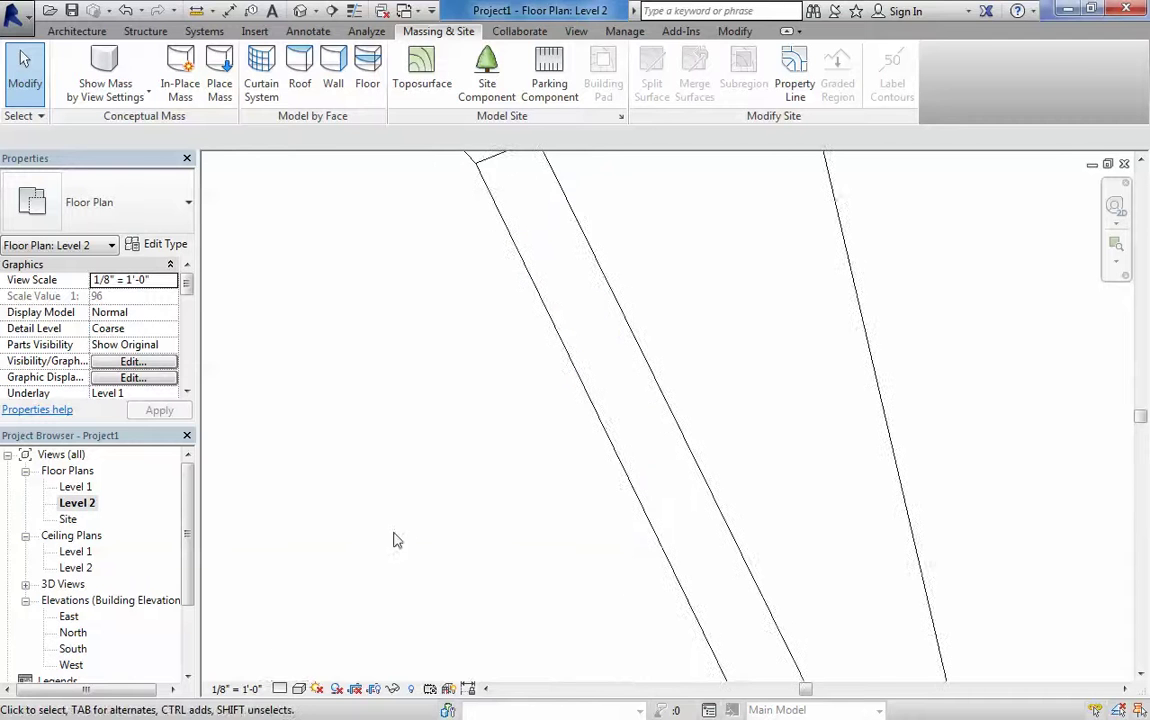
scroll(410, 560, "down", 2)
scroll(413, 578, "down", 1)
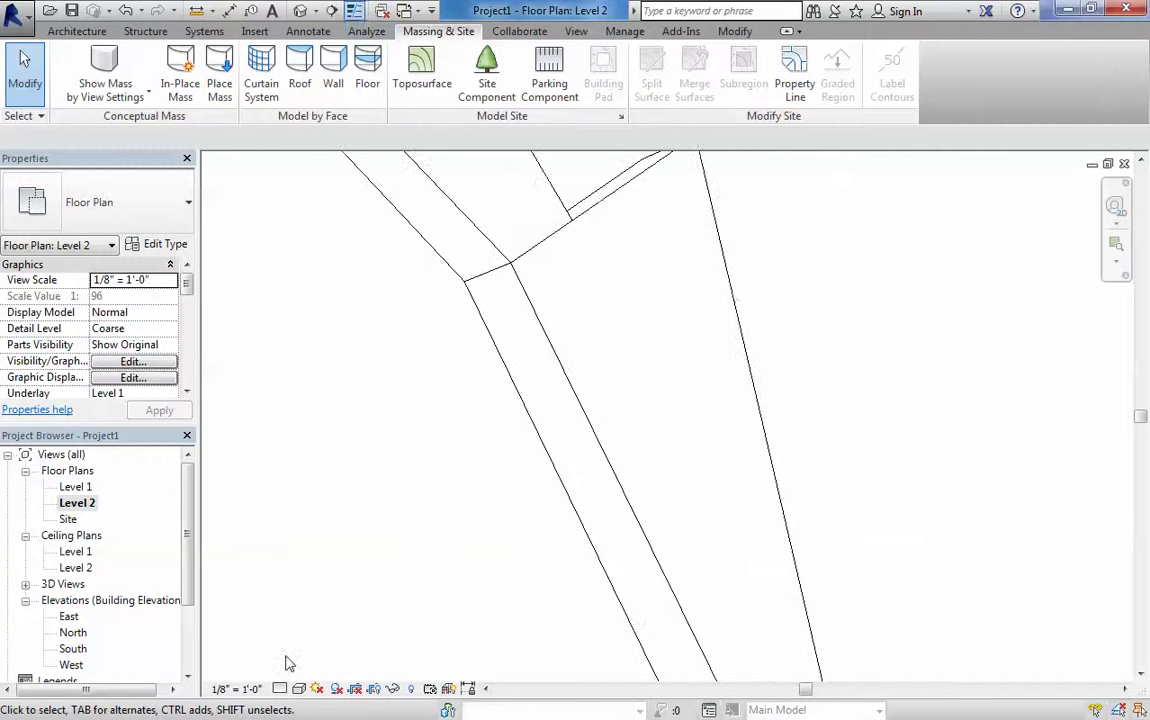
left_click(283, 688)
left_click(303, 668)
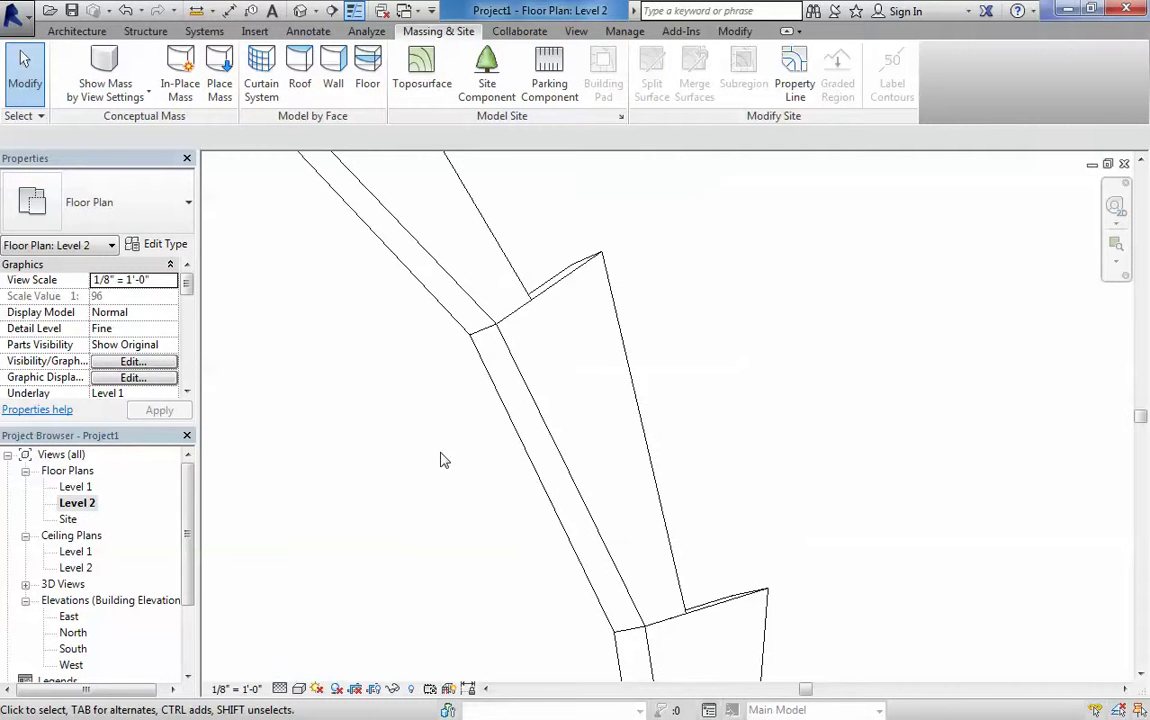
scroll(465, 468, "down", 5)
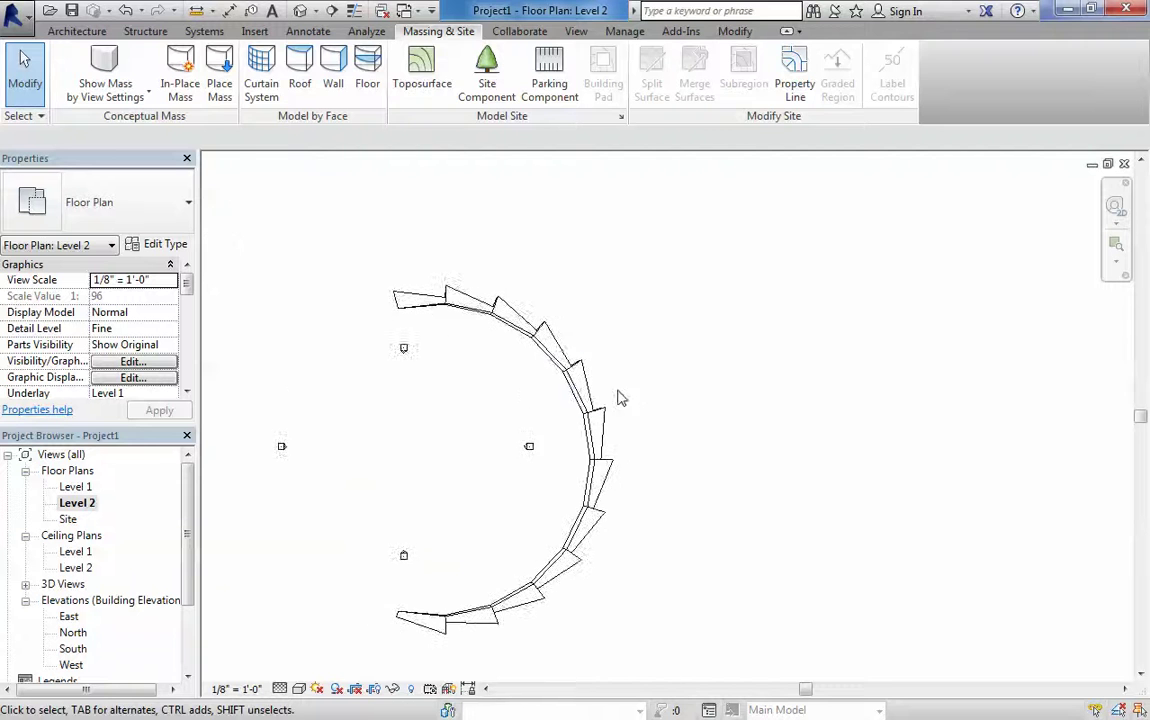
scroll(588, 375, "up", 3)
scroll(524, 478, "down", 5)
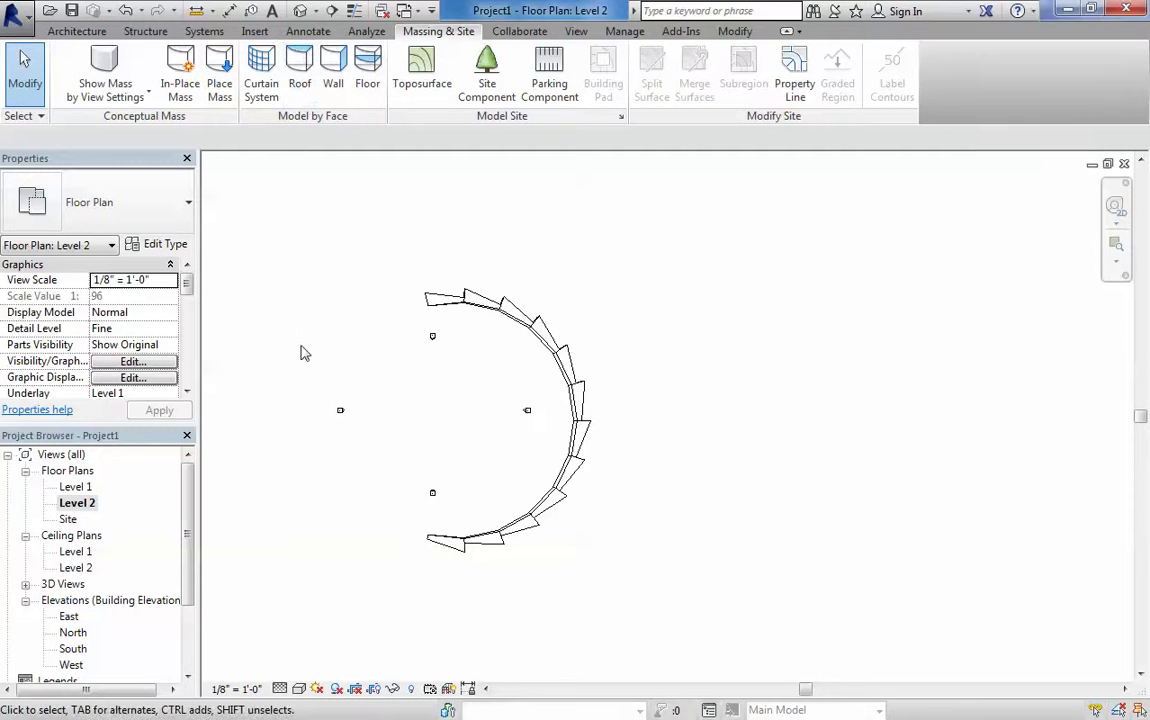
Draw a building section line from inside the arc to past it on Level 2
left_click(331, 10)
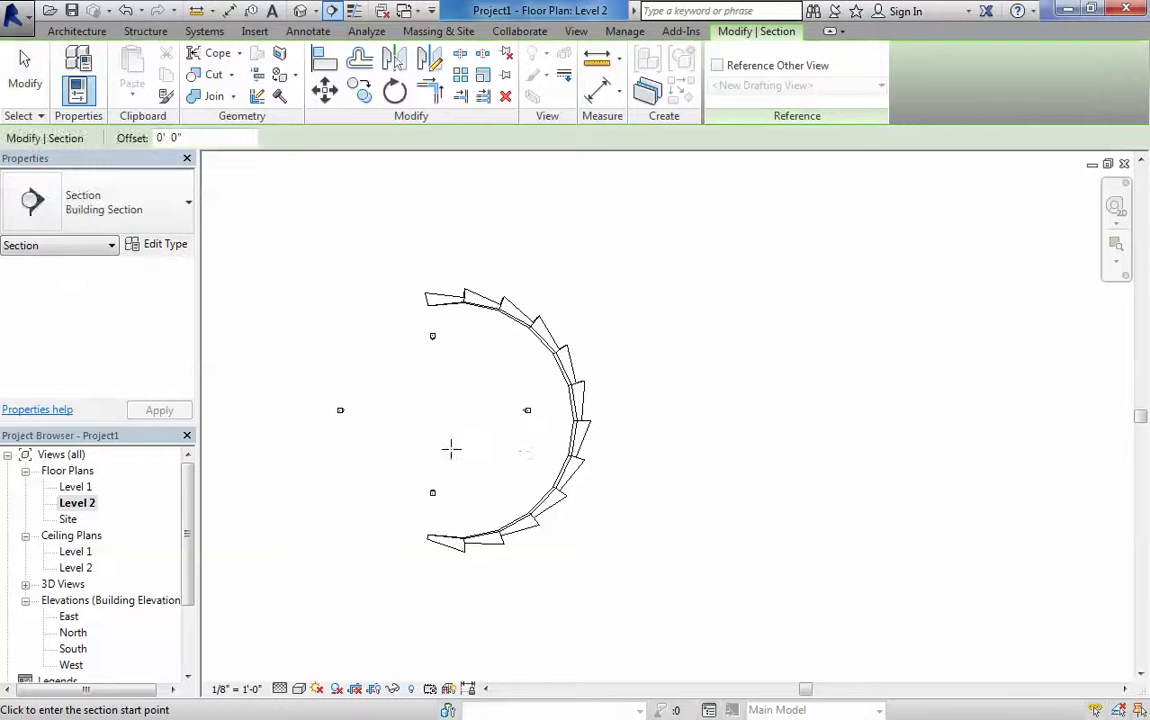
left_click(499, 438)
left_click(670, 437)
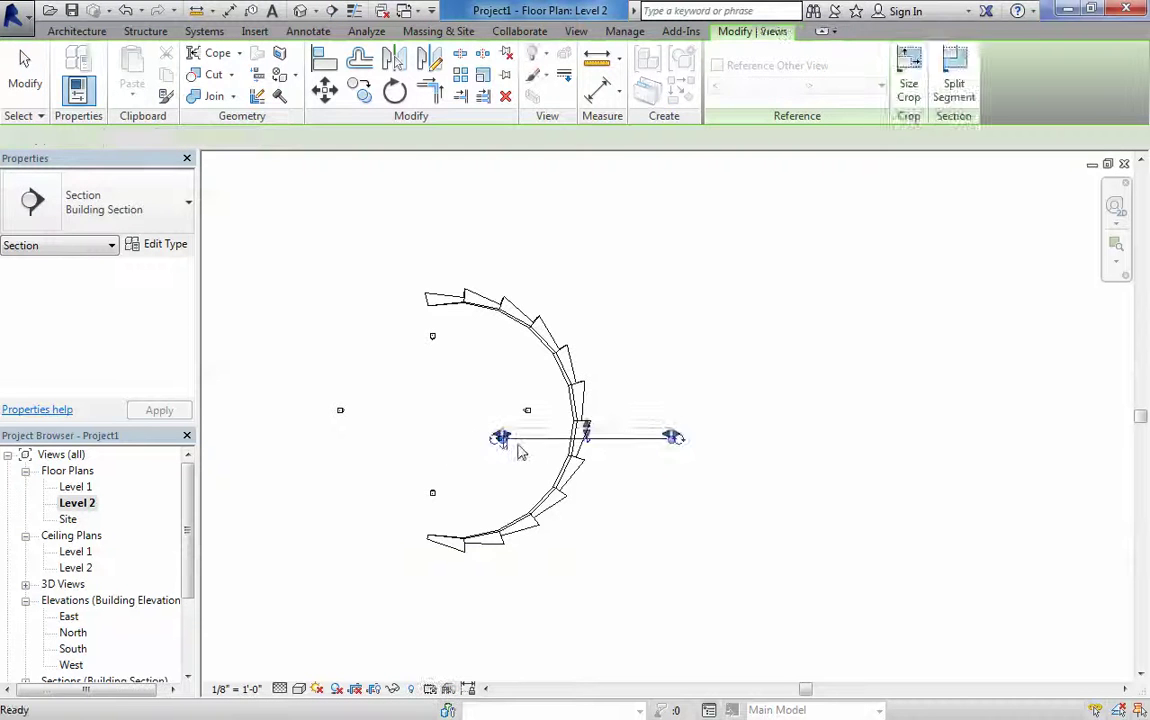
scroll(500, 445, "up", 3)
In the Section 1 view, widen the crop region to the right
double_click(500, 438)
left_click(722, 290)
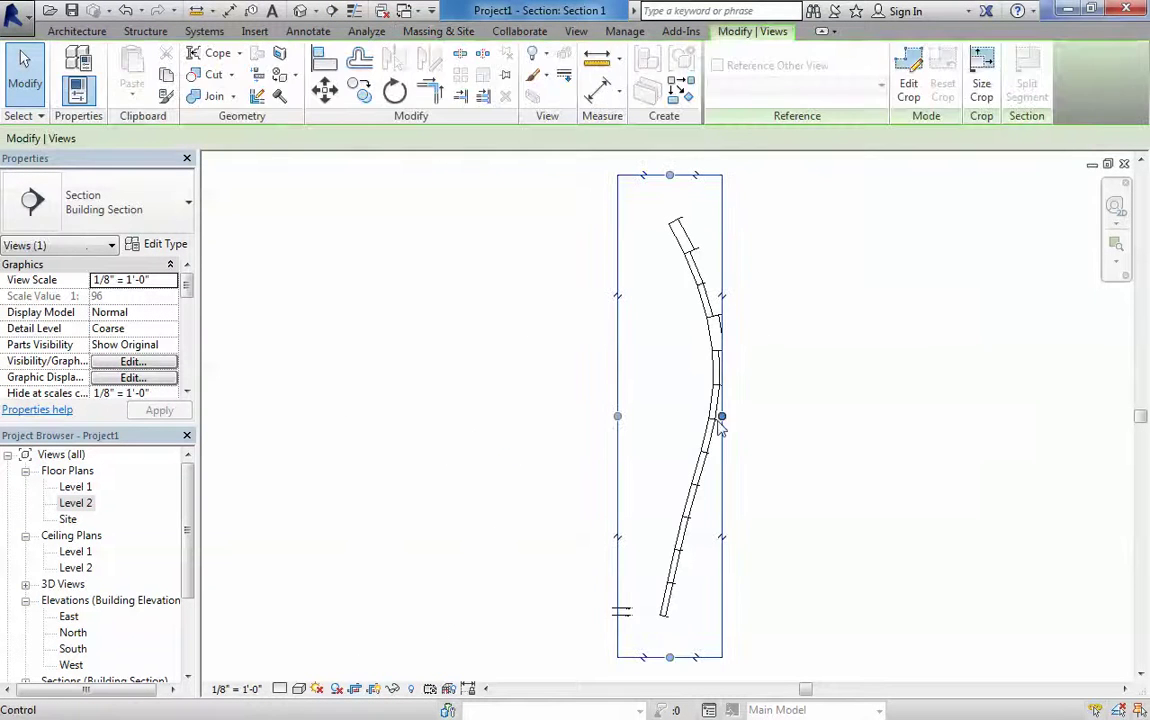
left_click_drag(722, 416, 776, 414)
left_click(878, 545)
Back in the Level 2 plan, narrow the section's width and shorten its viewing depth
key("ctrl+Tab")
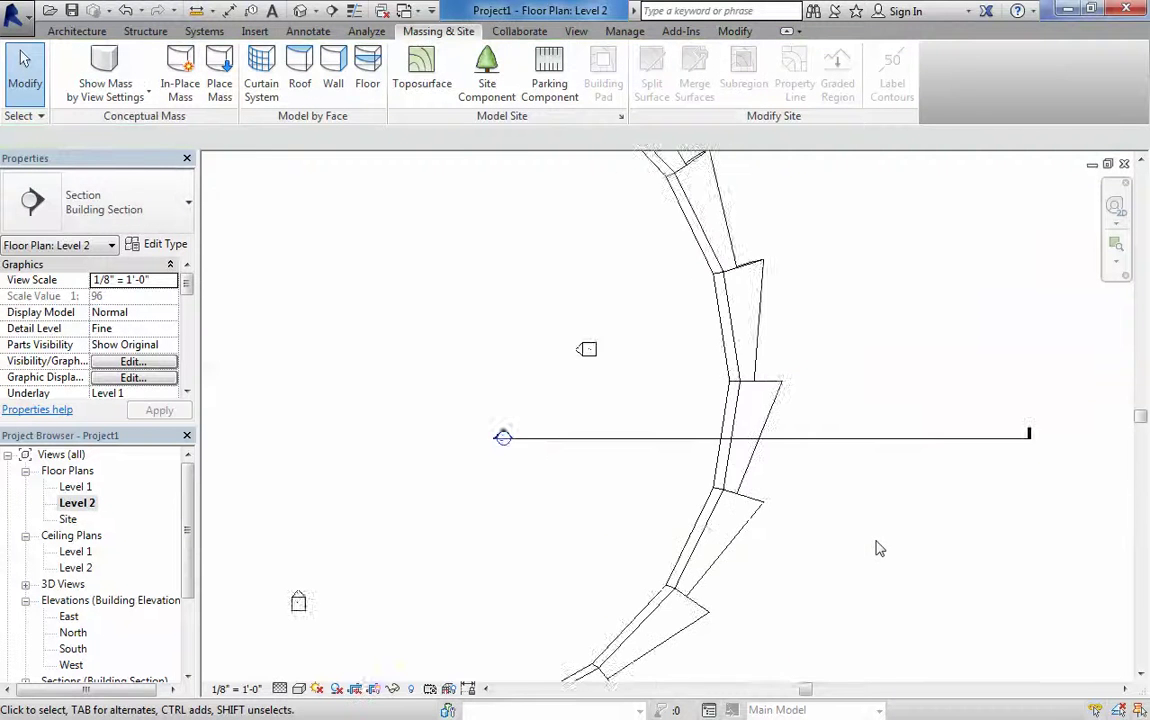
scroll(578, 453, "down", 3)
left_click(570, 446)
scroll(565, 447, "down", 1)
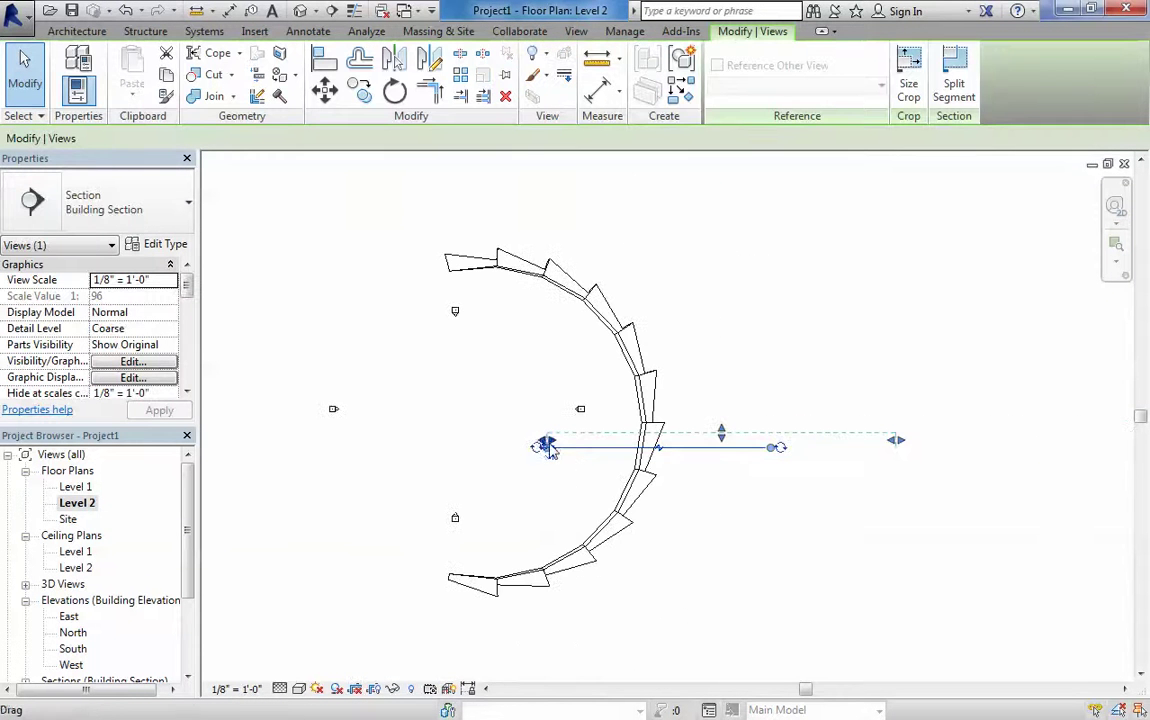
left_click_drag(543, 447, 347, 440)
left_click_drag(621, 431, 628, 213)
left_click(945, 411)
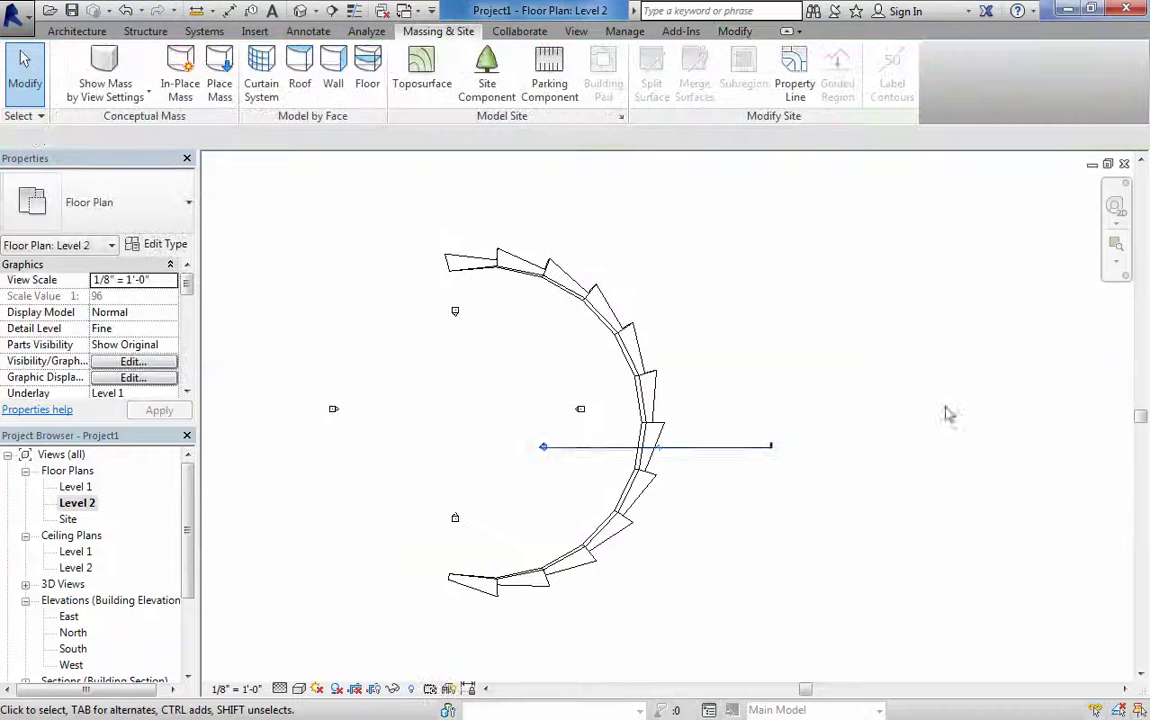
Zoom around the Section 1 view to examine the panelled mass in section
double_click(543, 449)
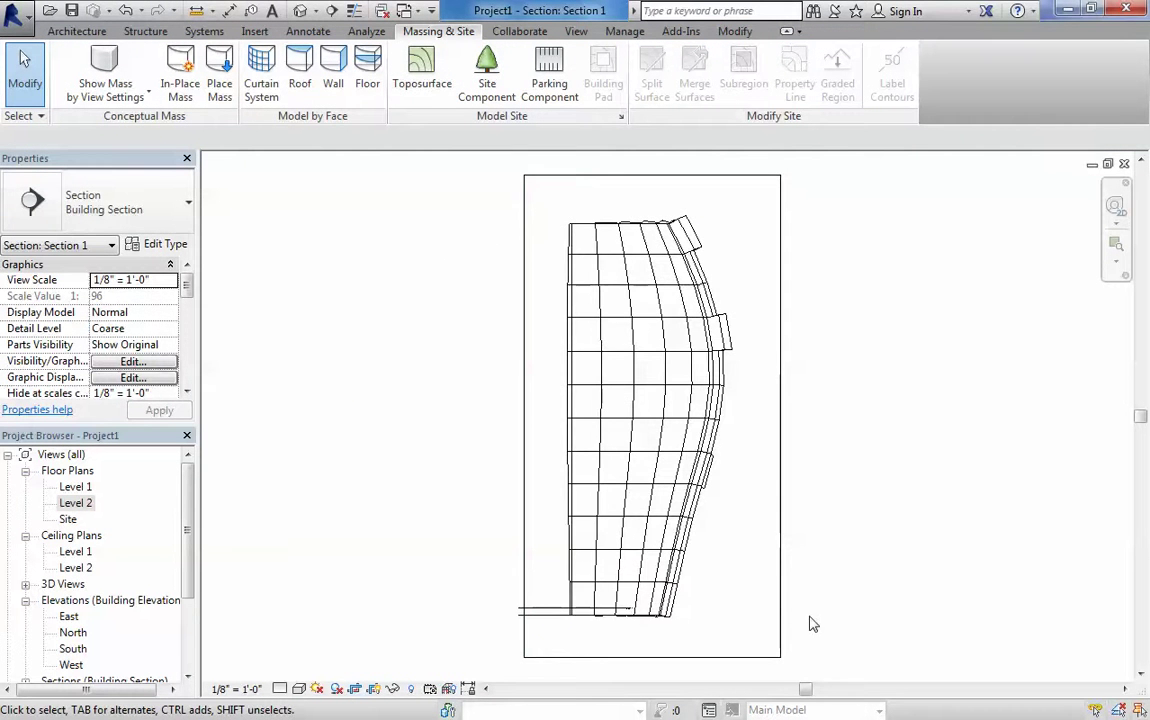
scroll(649, 496, "up", 6)
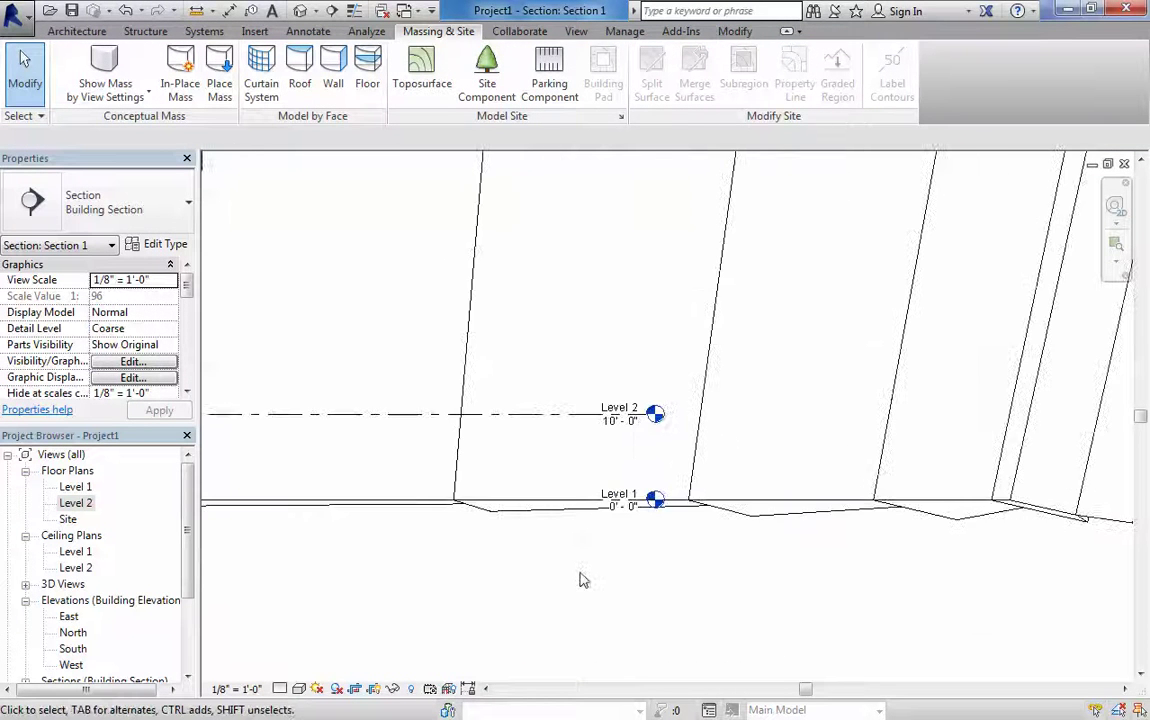
scroll(578, 572, "down", 4)
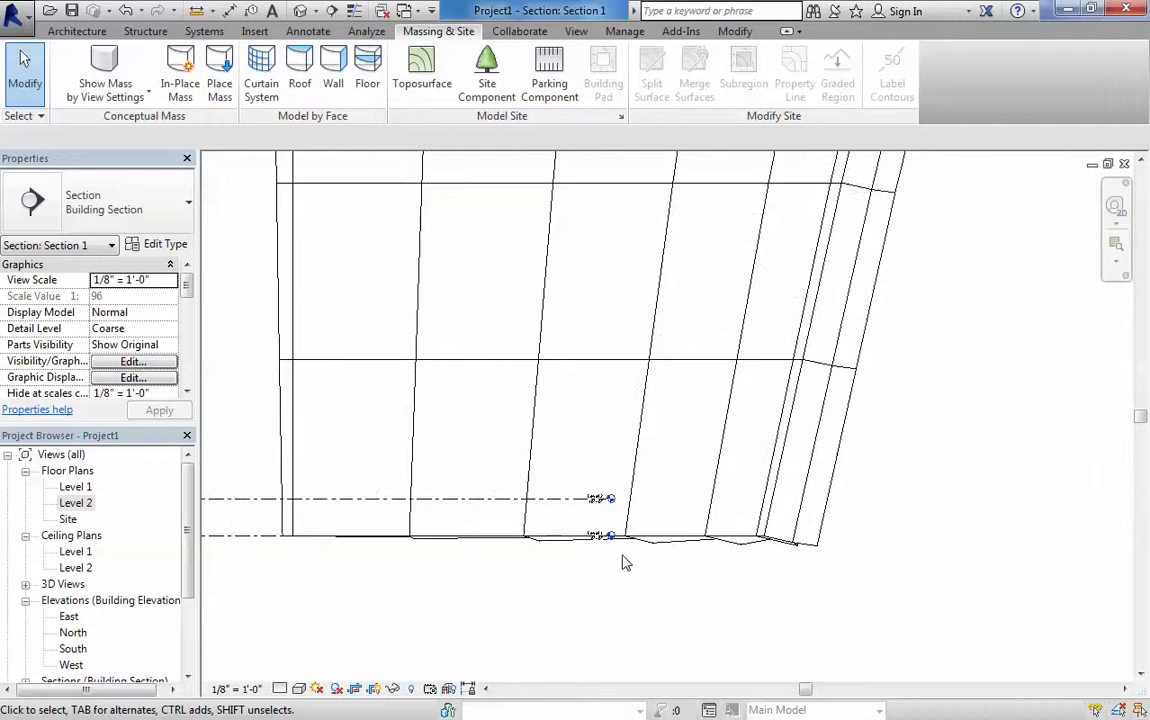
scroll(663, 527, "down", 5)
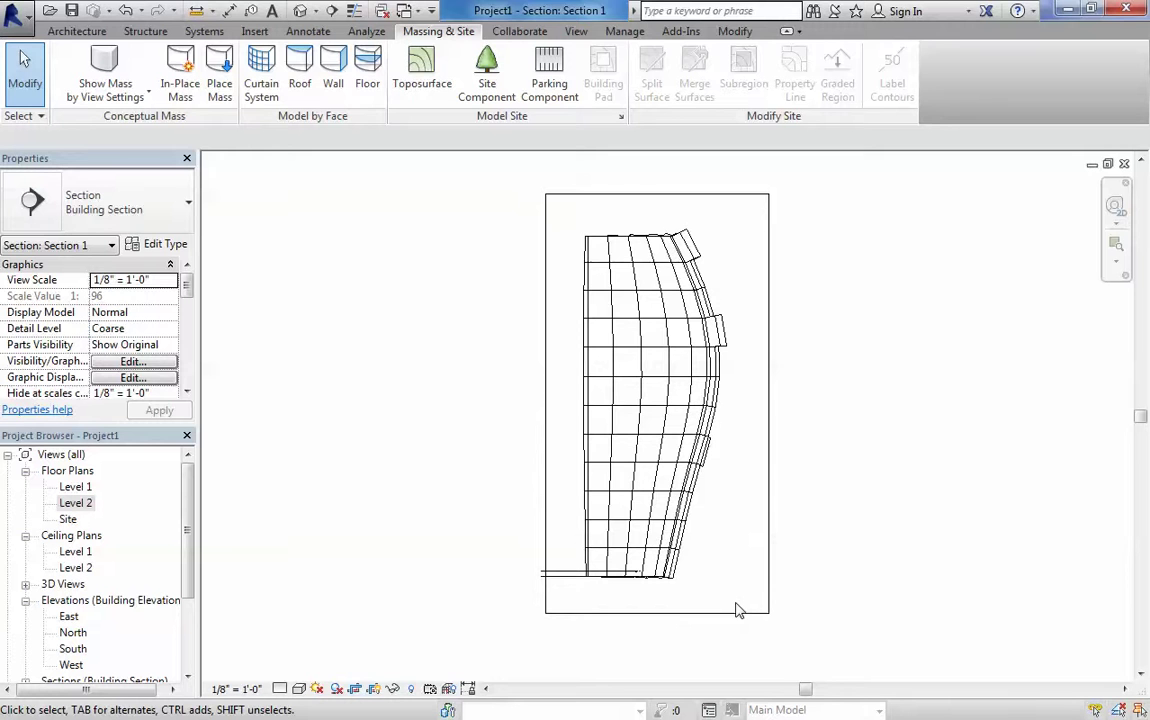
scroll(688, 590, "up", 5)
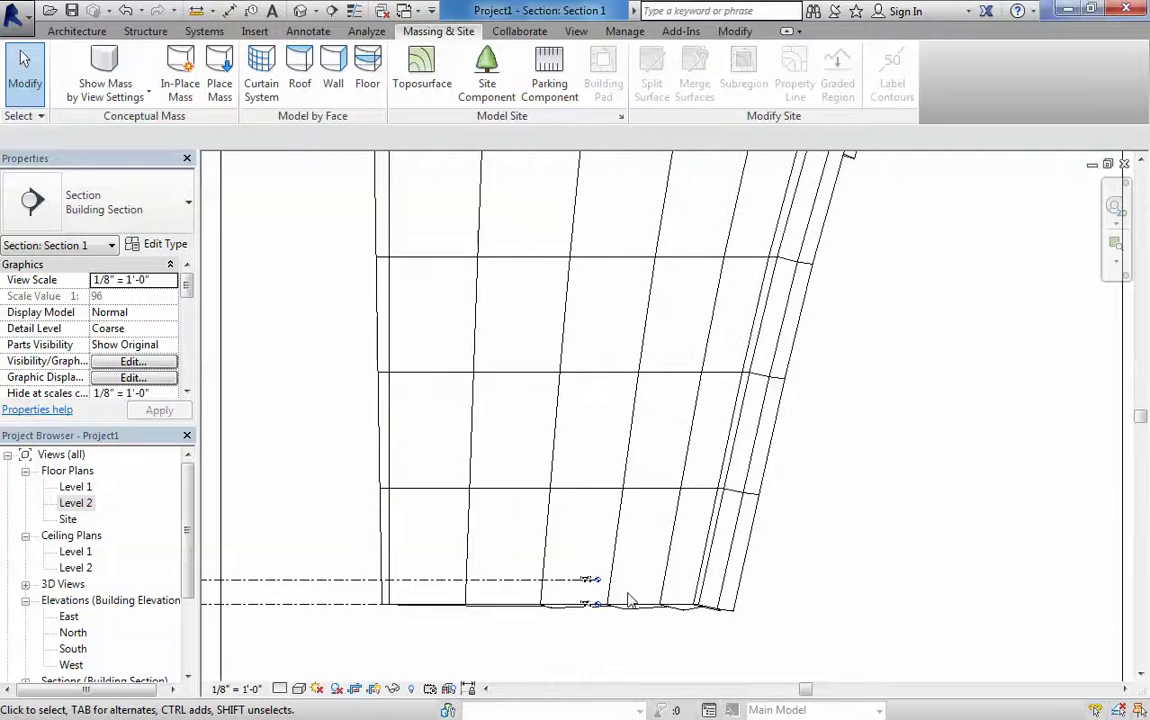
scroll(700, 575, "down", 4)
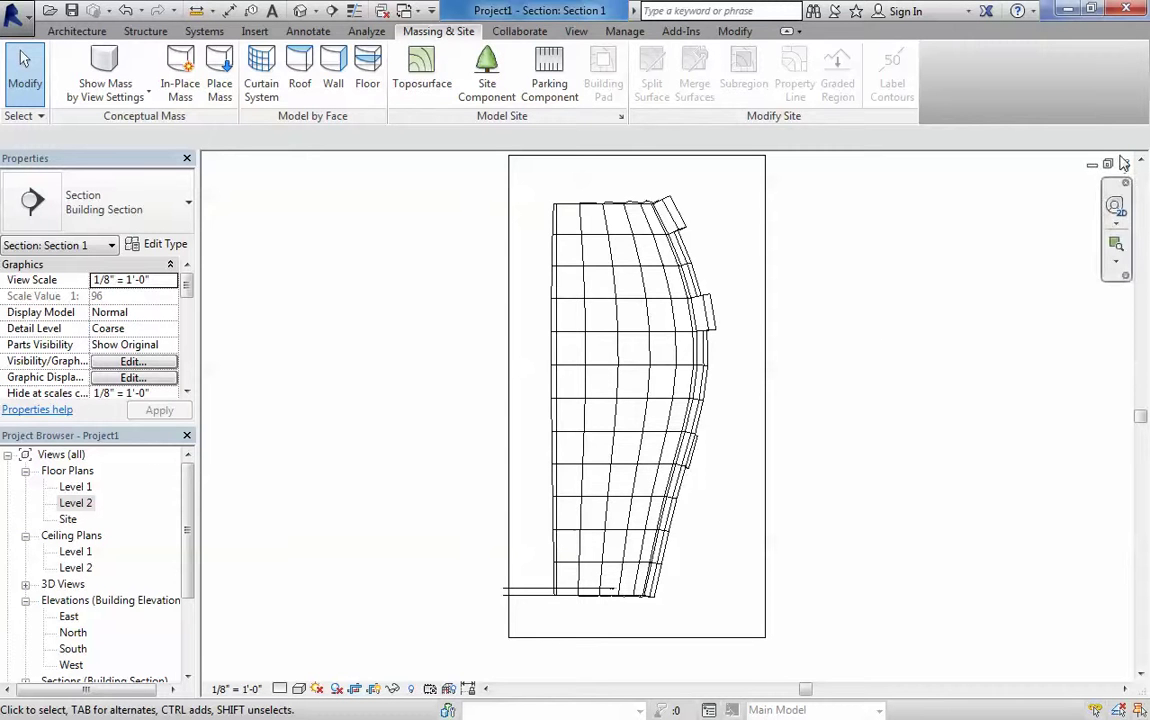
Cycle through the Level 2 plan, the 3D view and the Level 1 plan
key("ctrl+Tab")
key("ctrl+Tab")
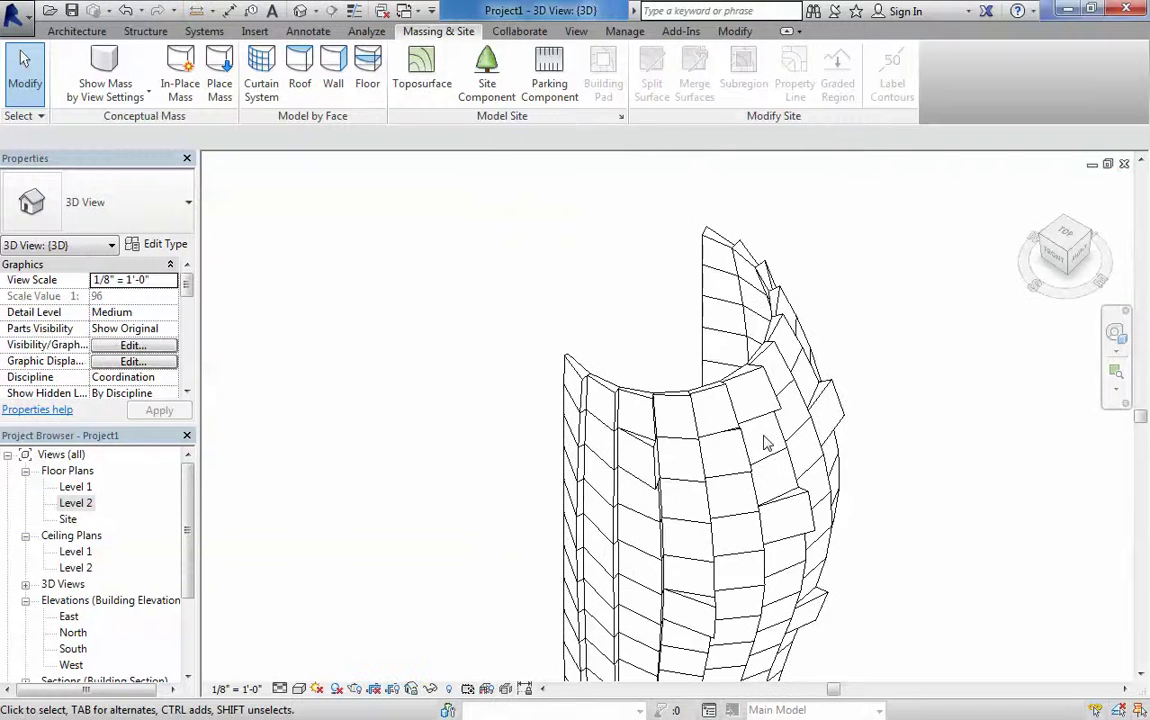
key("ctrl+Tab")
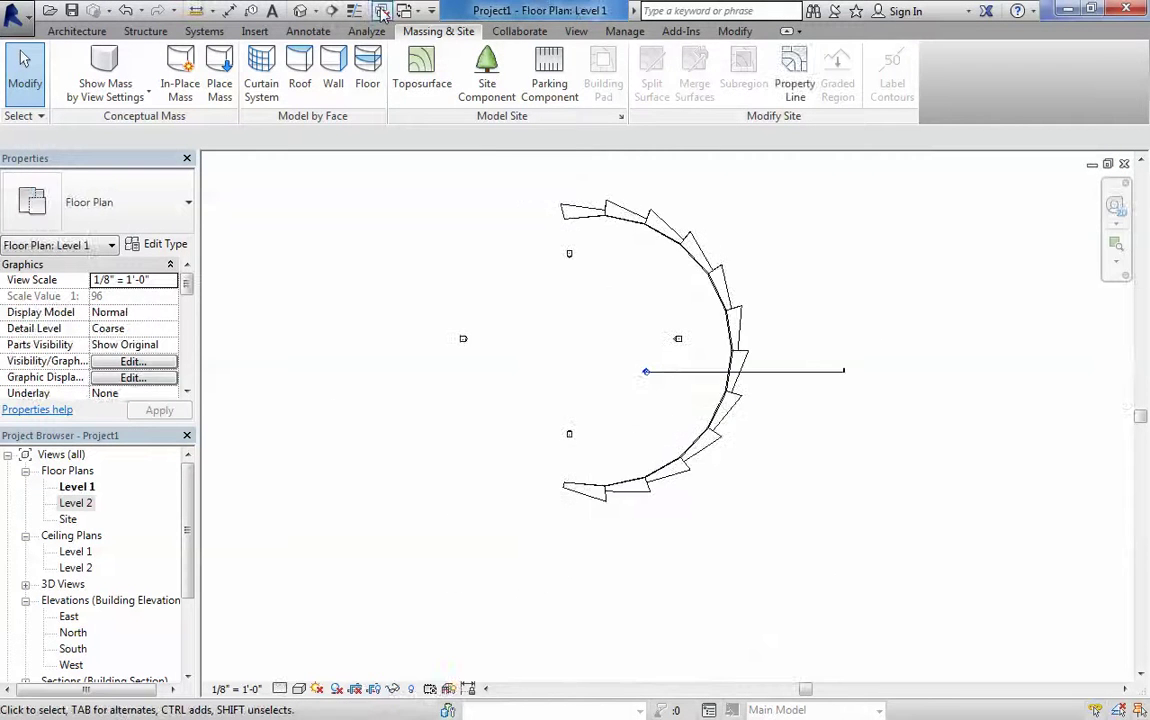
key("ctrl+Tab")
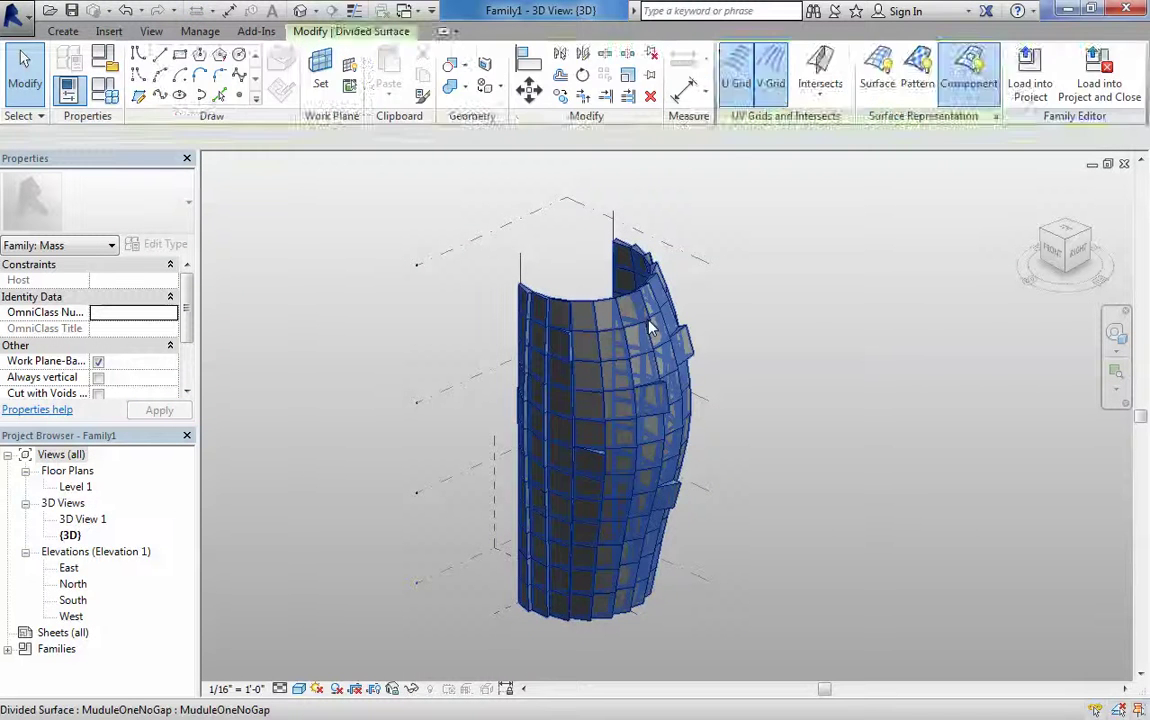
Delete the mass's panelled divided surface, then save the family as 'Conceptual Map Facade1'
left_click(638, 328)
key("Delete")
key("ctrl+s")
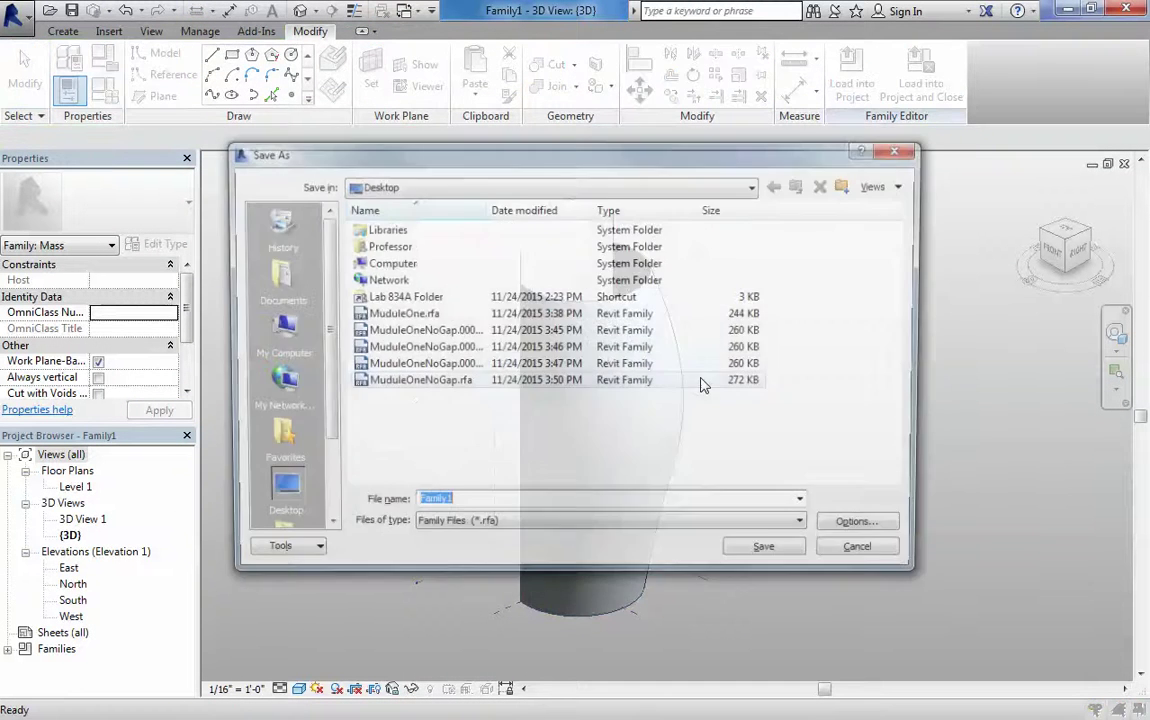
type("Conceptual Map")
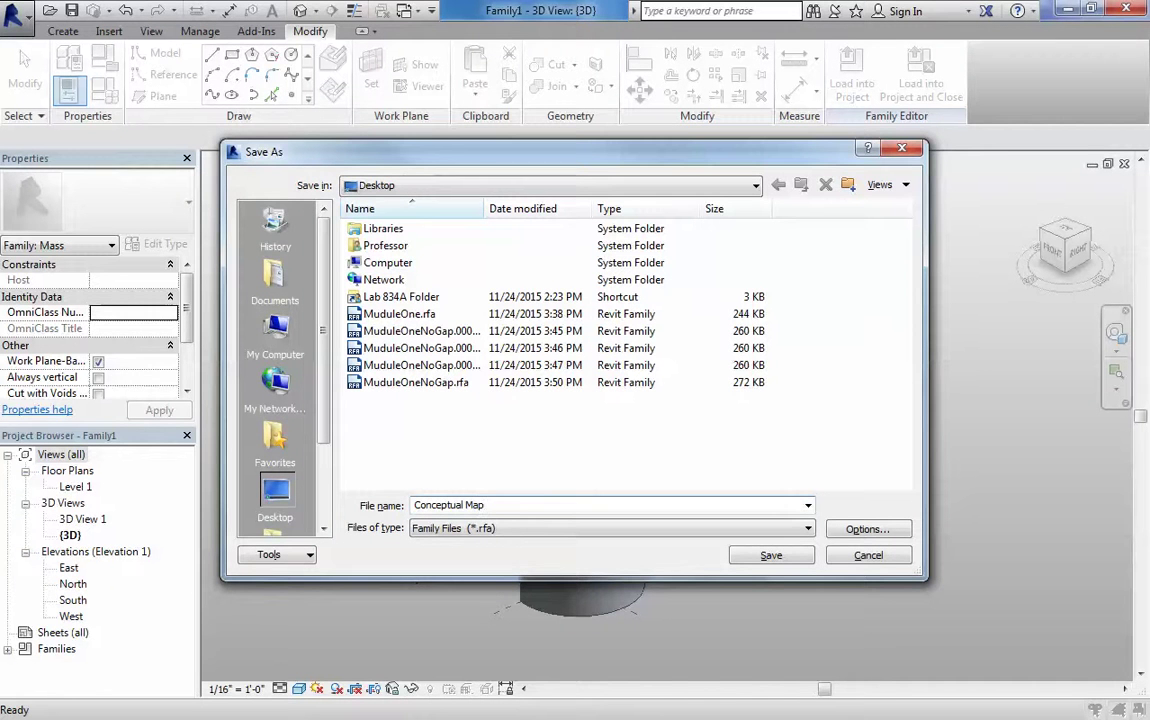
key("Return")
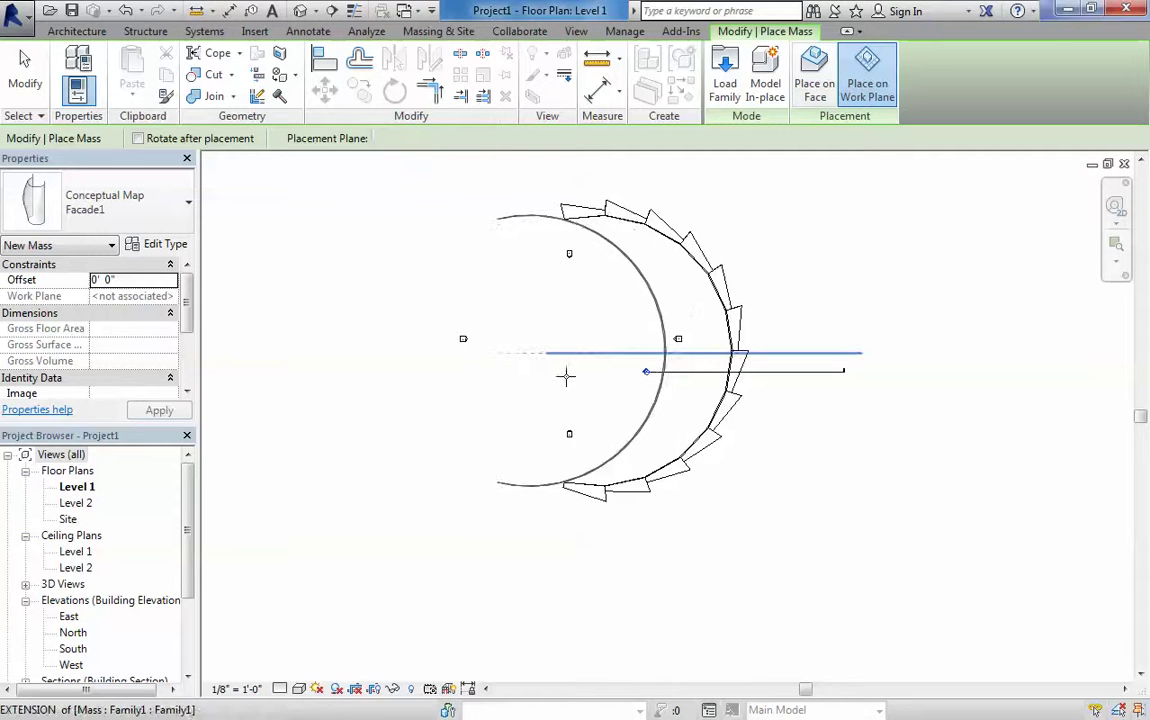
Place Conceptual Map Facade1 on Level 1, delete the old panelled mass, and move the section line onto it
left_click(498, 352)
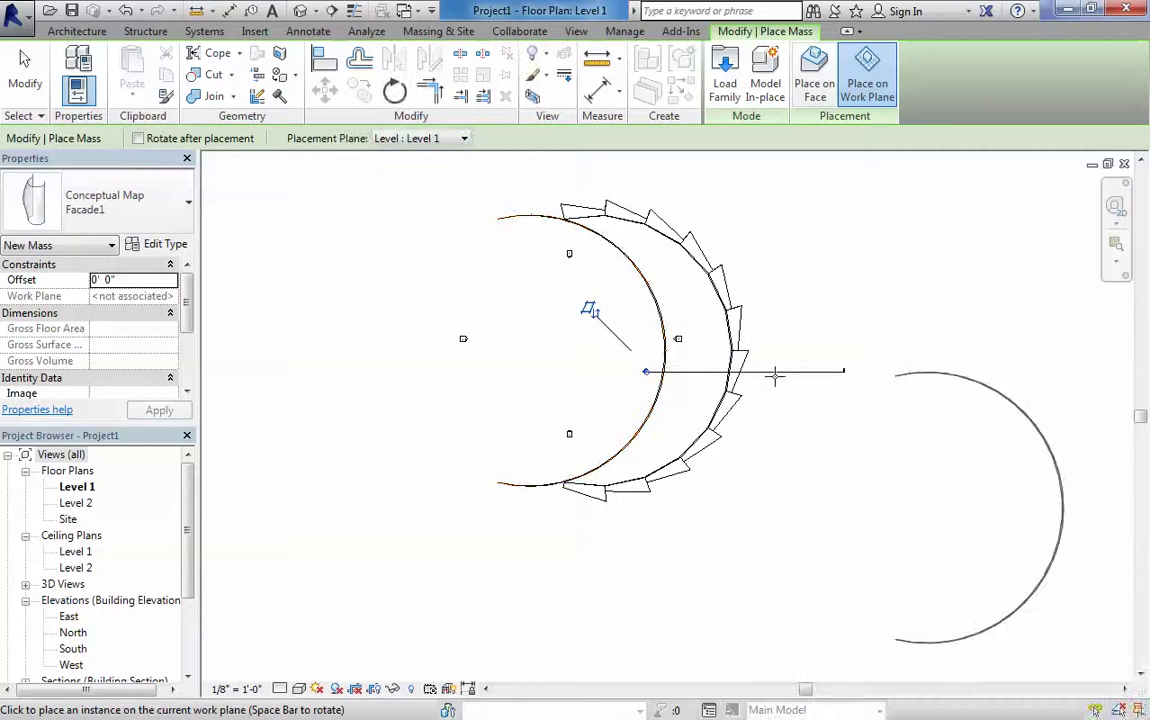
key("Escape")
key("Escape")
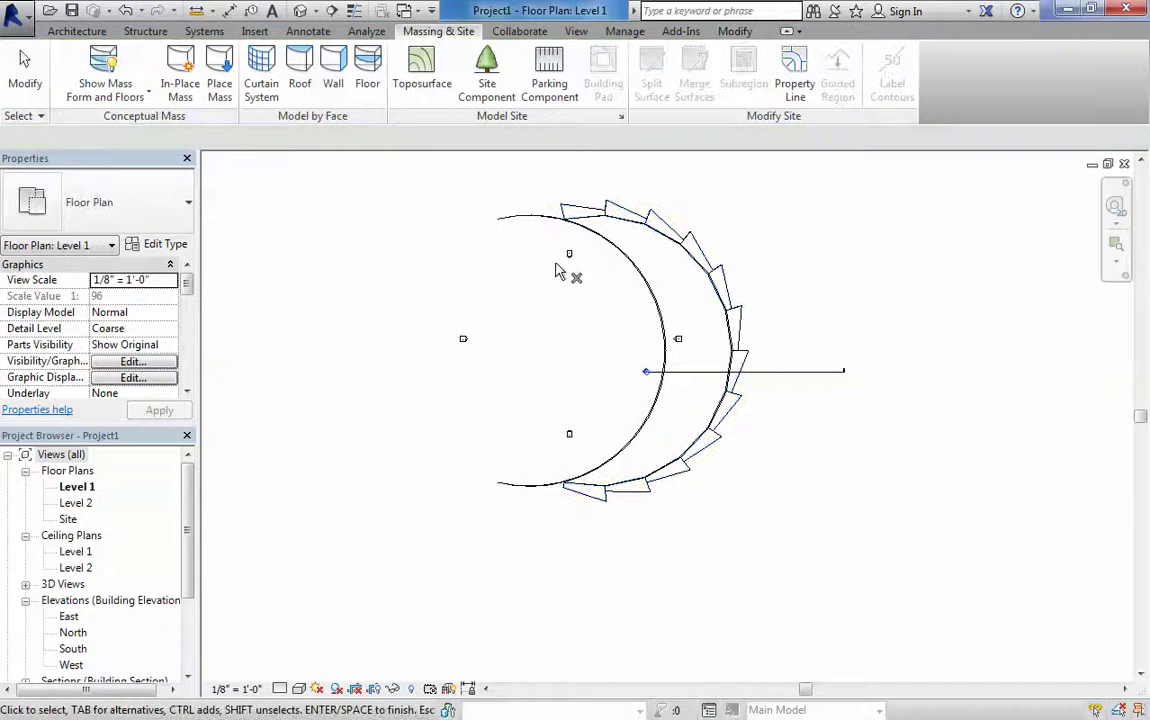
left_click(731, 375)
key("Delete")
left_click_drag(739, 380, 620, 360)
key("Escape")
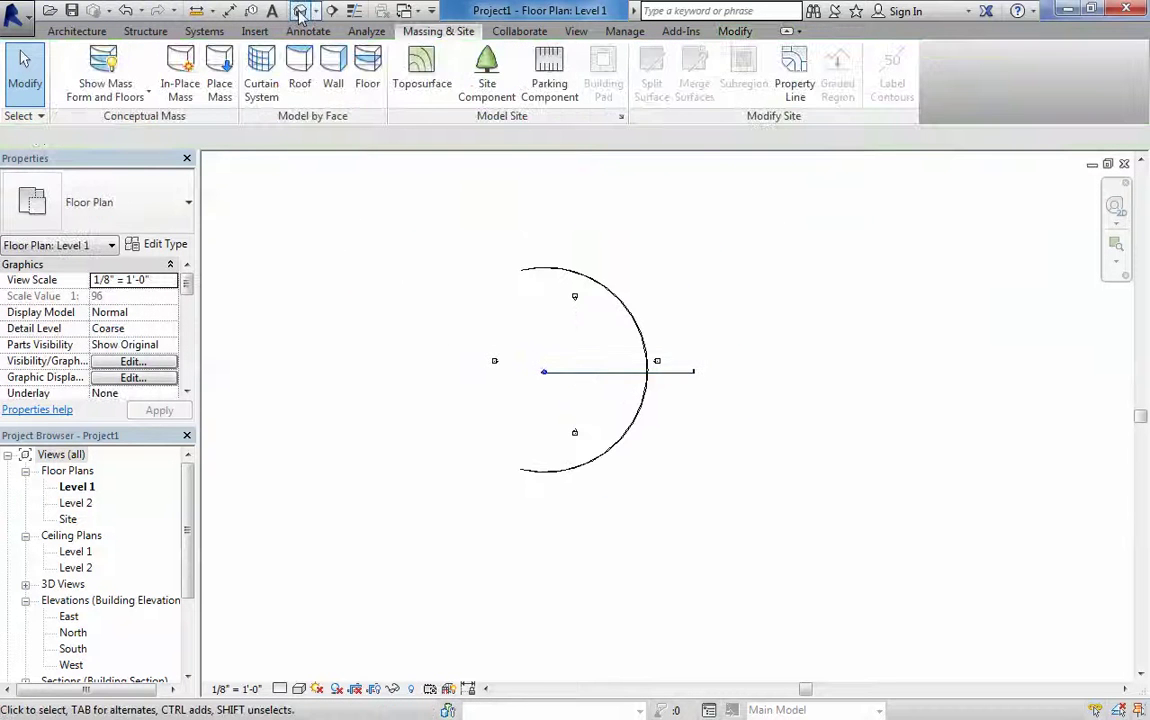
Orbit the smooth Conceptual Map Facade1 mass in the default 3D view
left_click(300, 10)
middle_click_drag(697, 511, 626, 477, "shift")
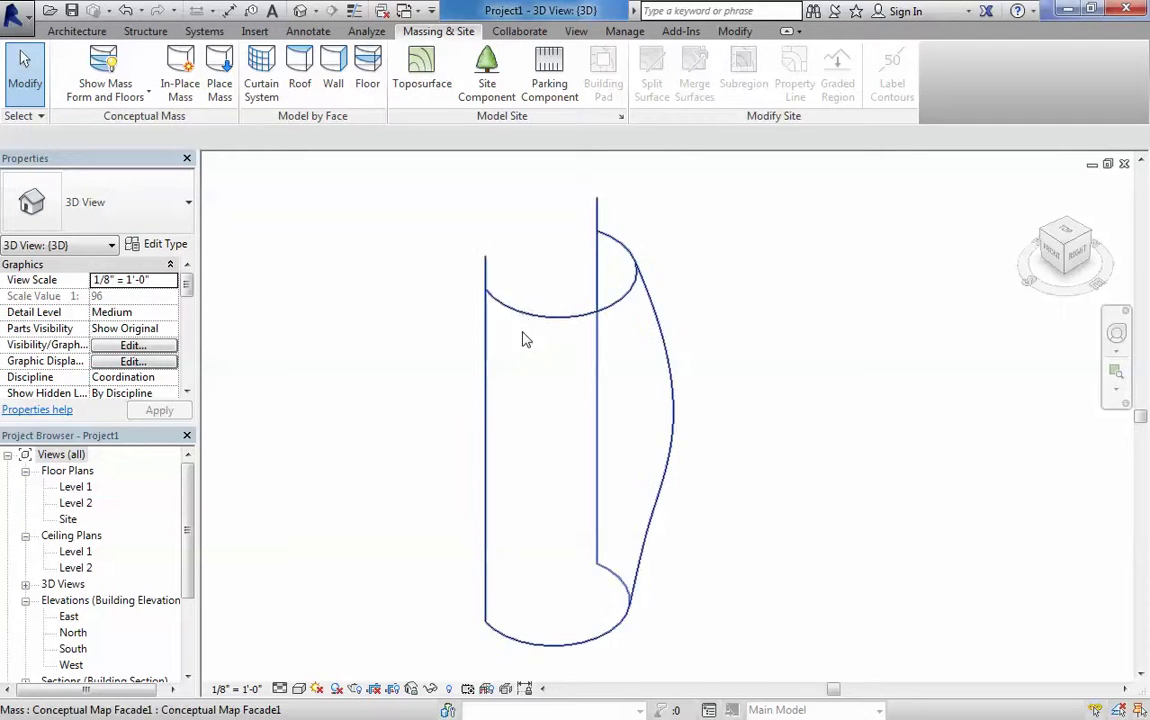
mouse_move(495, 362)
middle_mouse_down("shift")
mouse_move(778, 389)
mouse_move(827, 381)
mouse_move(596, 417)
mouse_move(511, 364)
middle_mouse_up("shift")
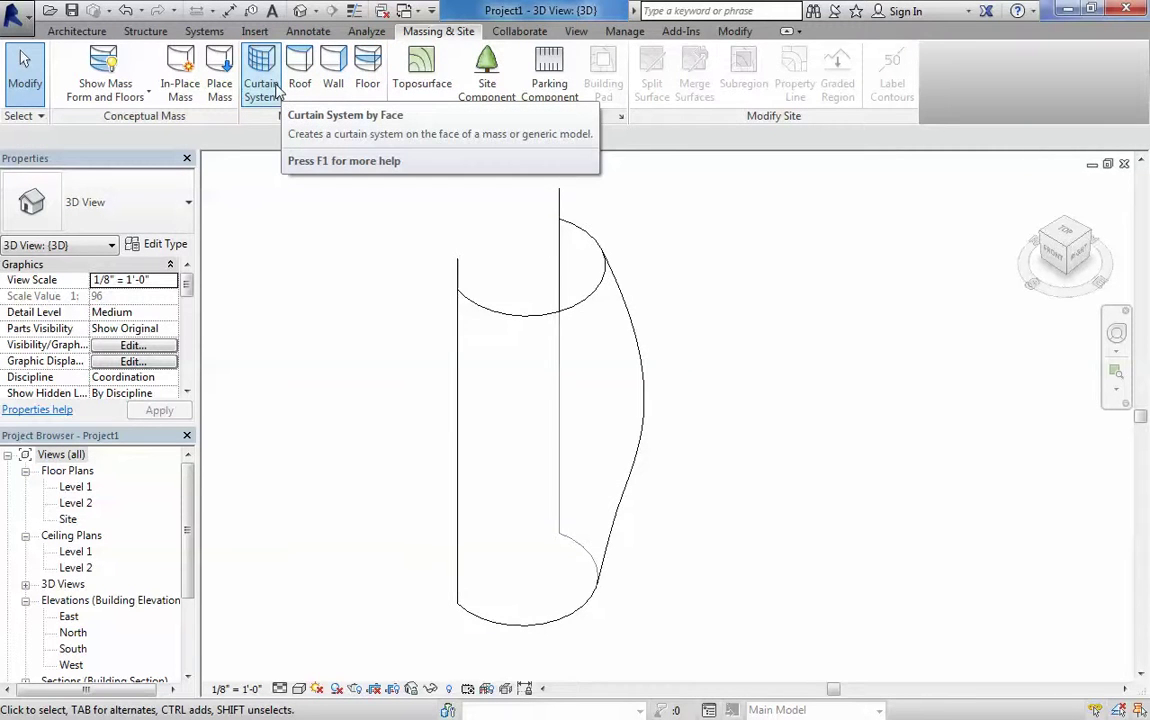
Duplicate the 5' x 10' curtain system type as CurtainSystem_SouthFacade
left_click(266, 97)
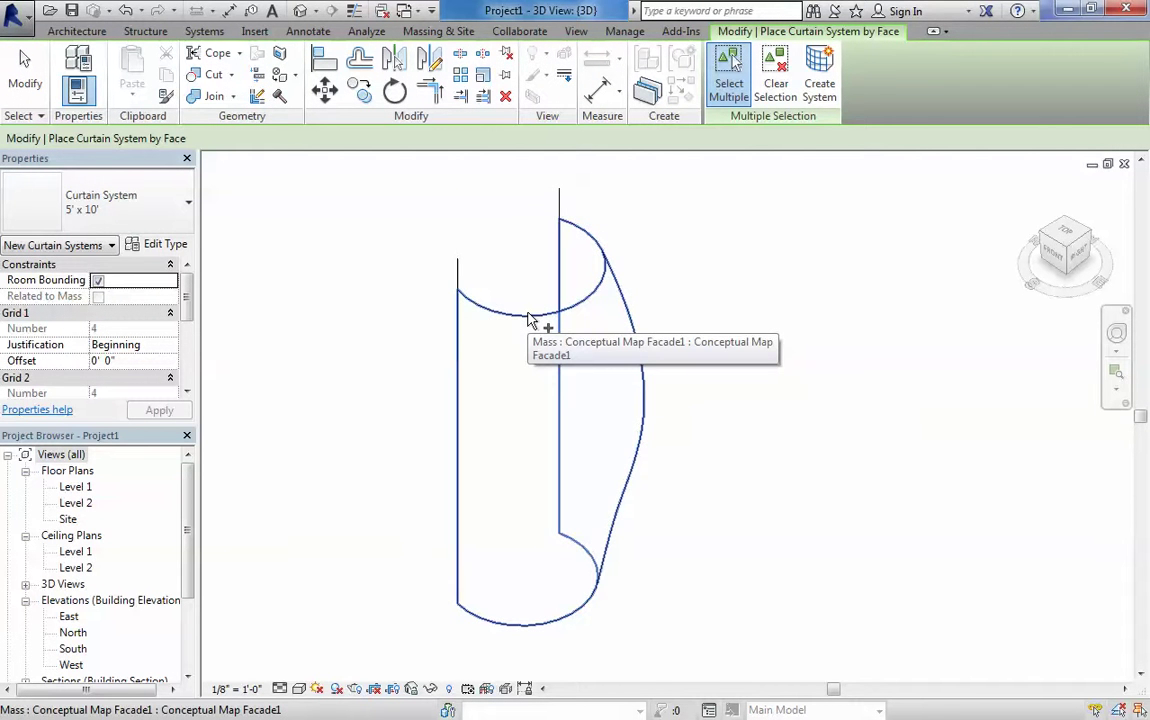
left_click(160, 245)
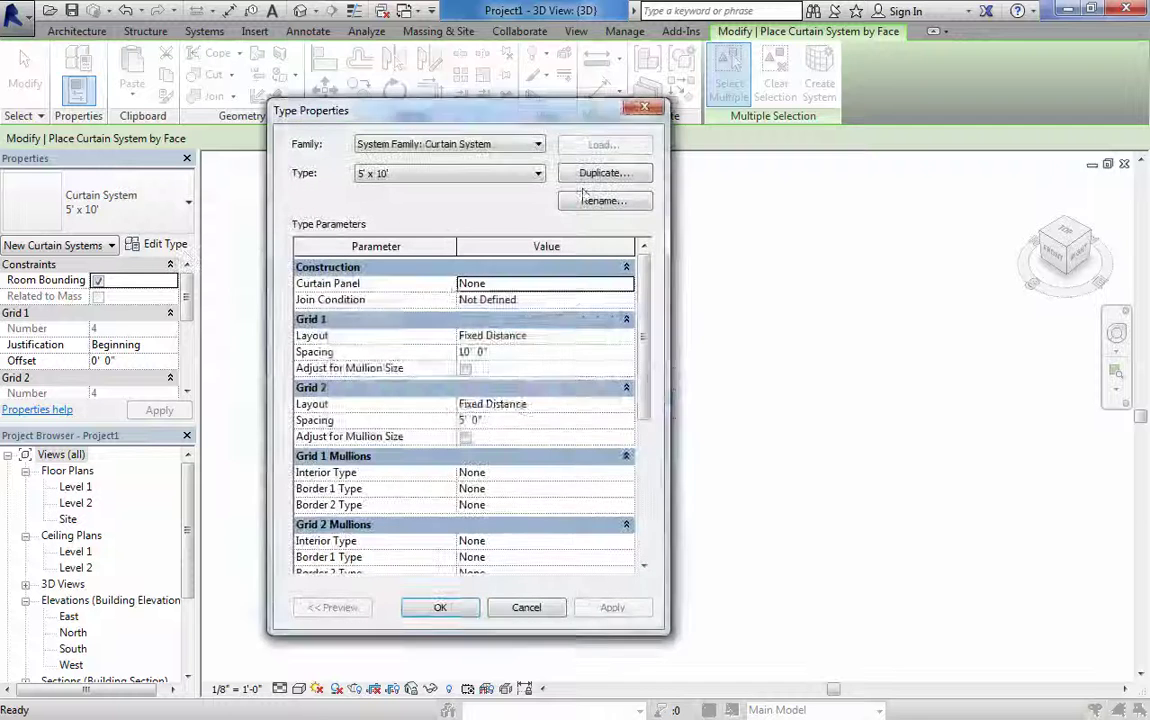
left_click(597, 176)
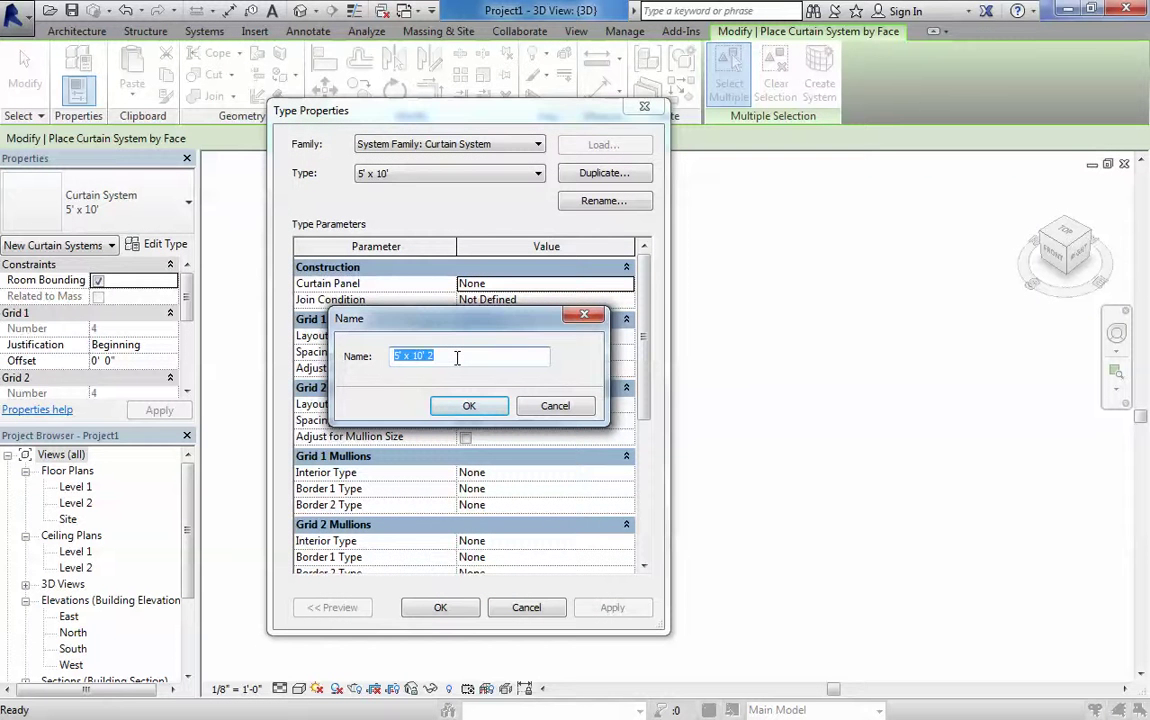
type("CurtainSystem_SouthFacade")
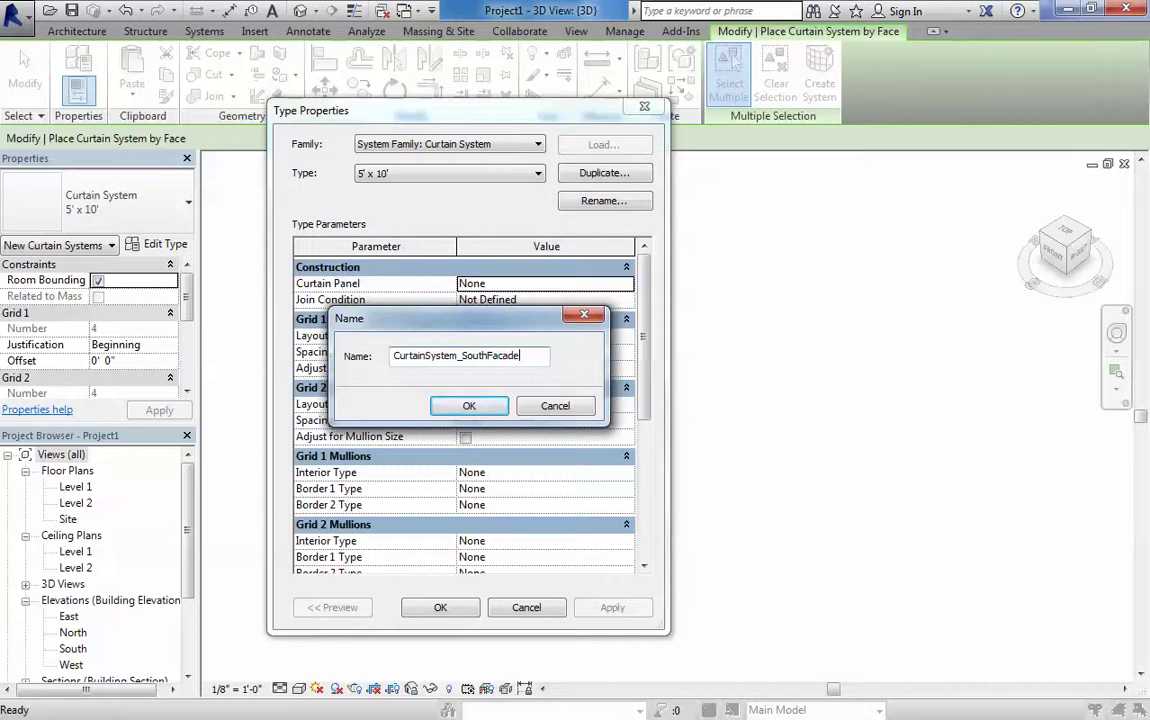
key("Return")
Set both Grid 1 and Grid 2 layouts to None and apply the type
left_click(624, 338)
left_click(470, 352)
left_click(626, 404)
left_click(470, 420)
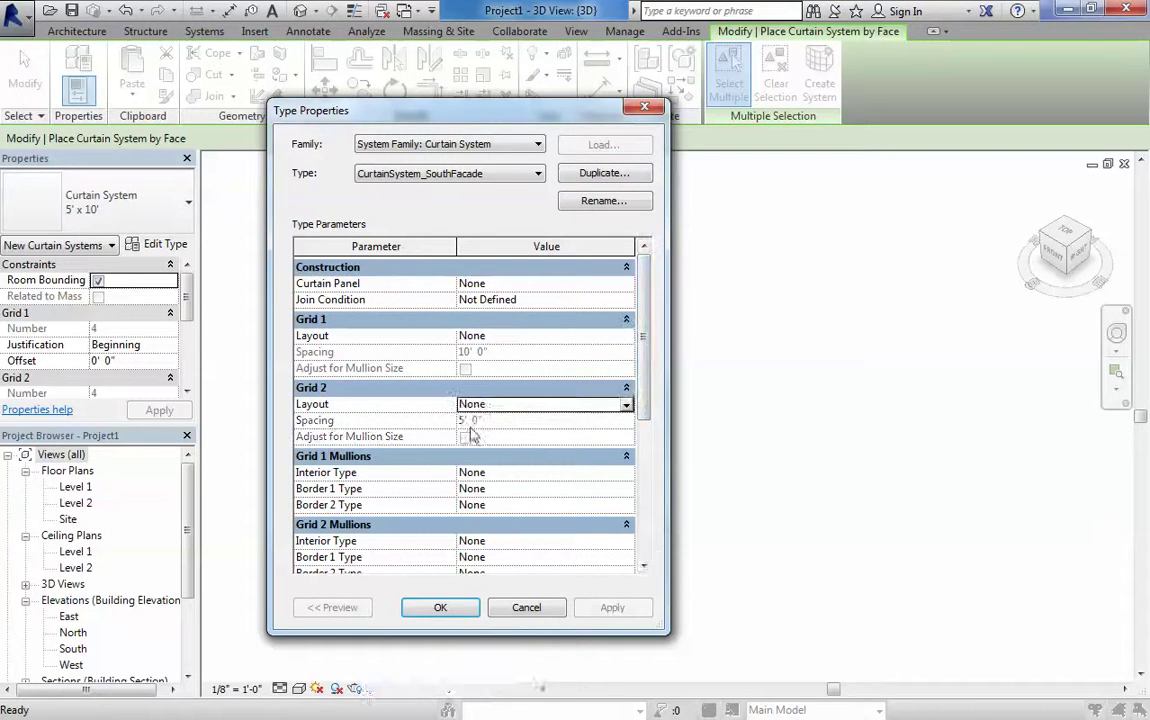
left_click(455, 610)
Create the curtain system on the picked curved mass face
left_click(520, 335)
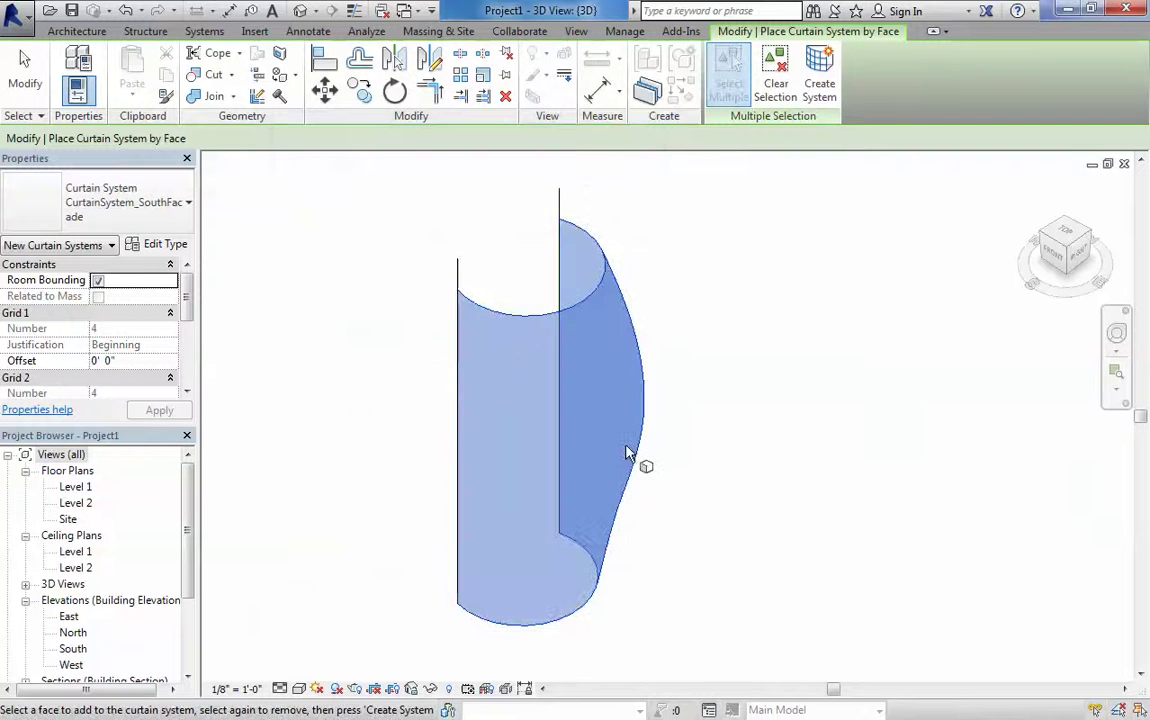
left_click(819, 83)
middle_click_drag(824, 313, 595, 322, "shift")
key("Escape")
key("Escape")
scroll(577, 285, "up", 4)
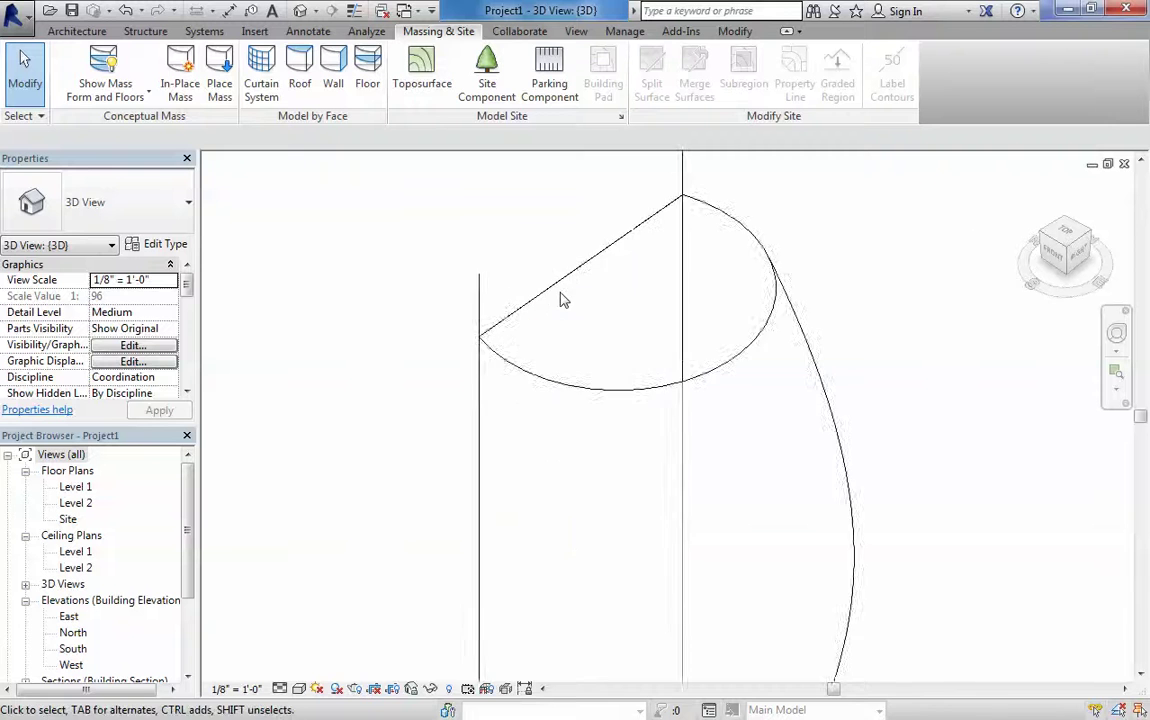
scroll(511, 305, "down", 2)
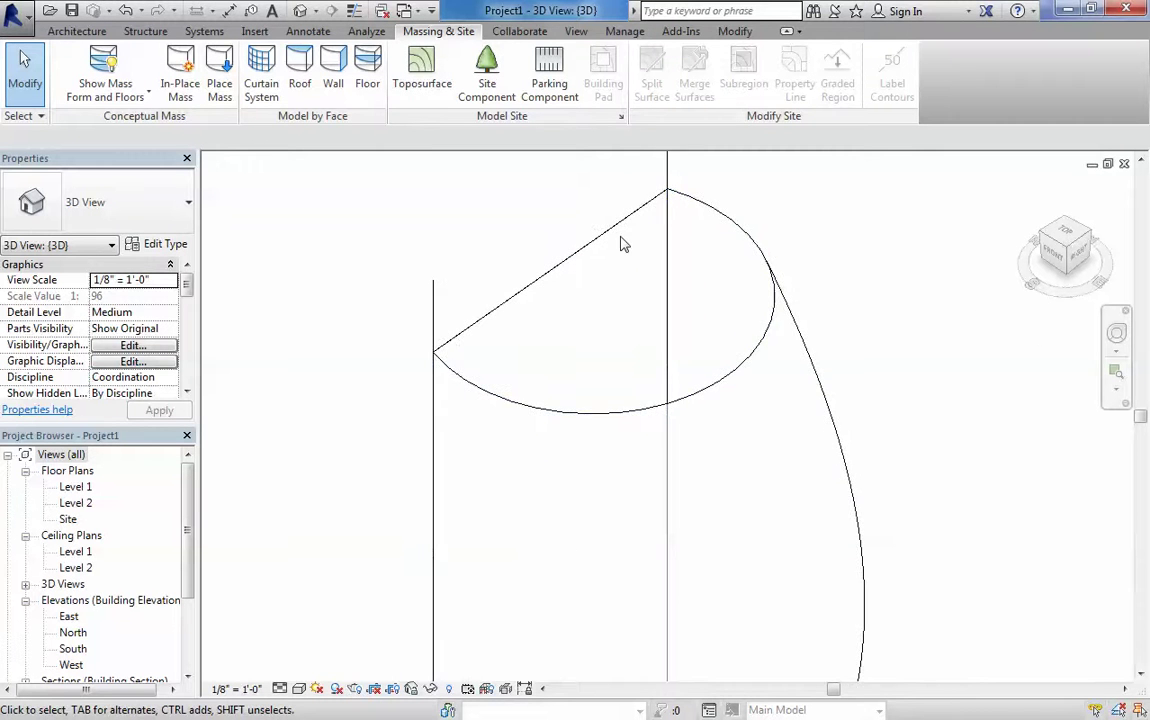
Switch the 3D view to Shaded and orbit around the curtain-clad mass
left_click(297, 689)
left_click(340, 617)
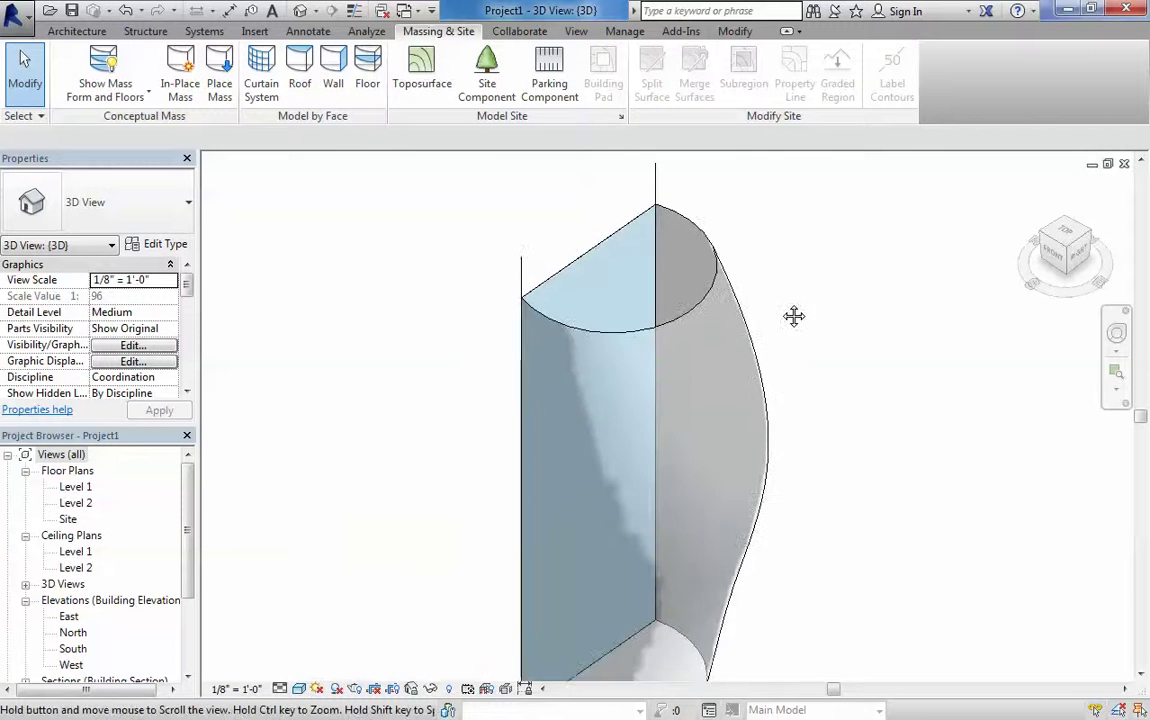
scroll(760, 298, "down", 1)
middle_click_drag(511, 424, 539, 411, "shift")
scroll(659, 363, "down", 1)
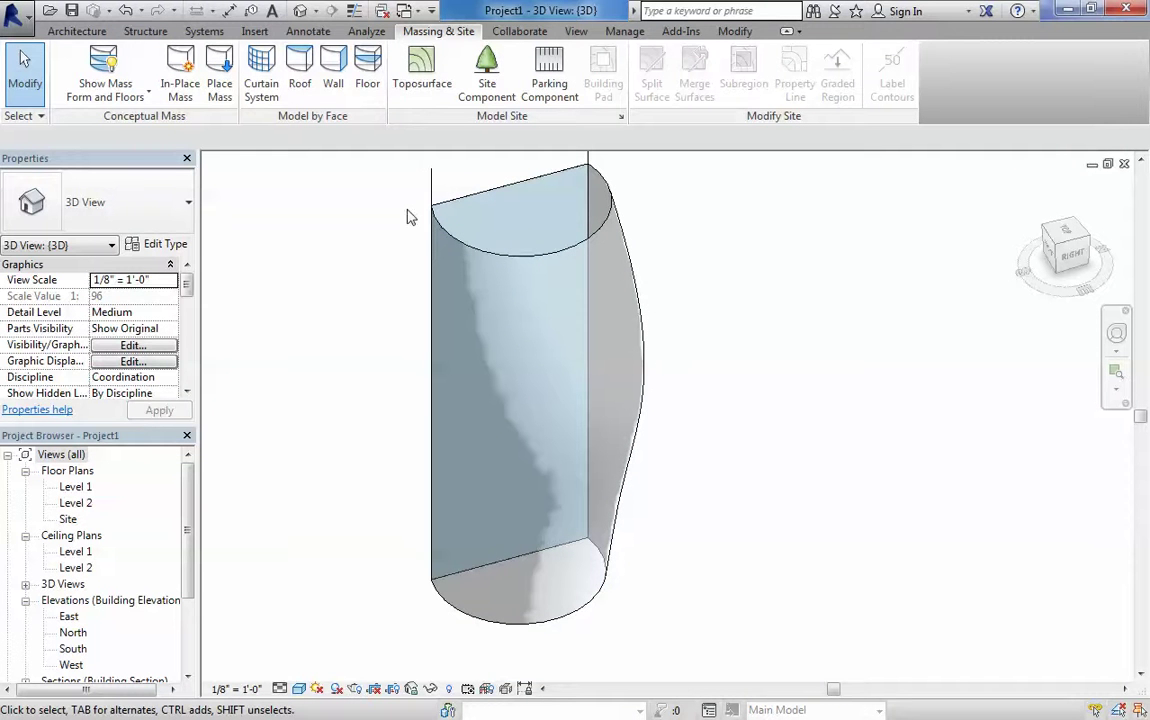
middle_click_drag(607, 291, 628, 346)
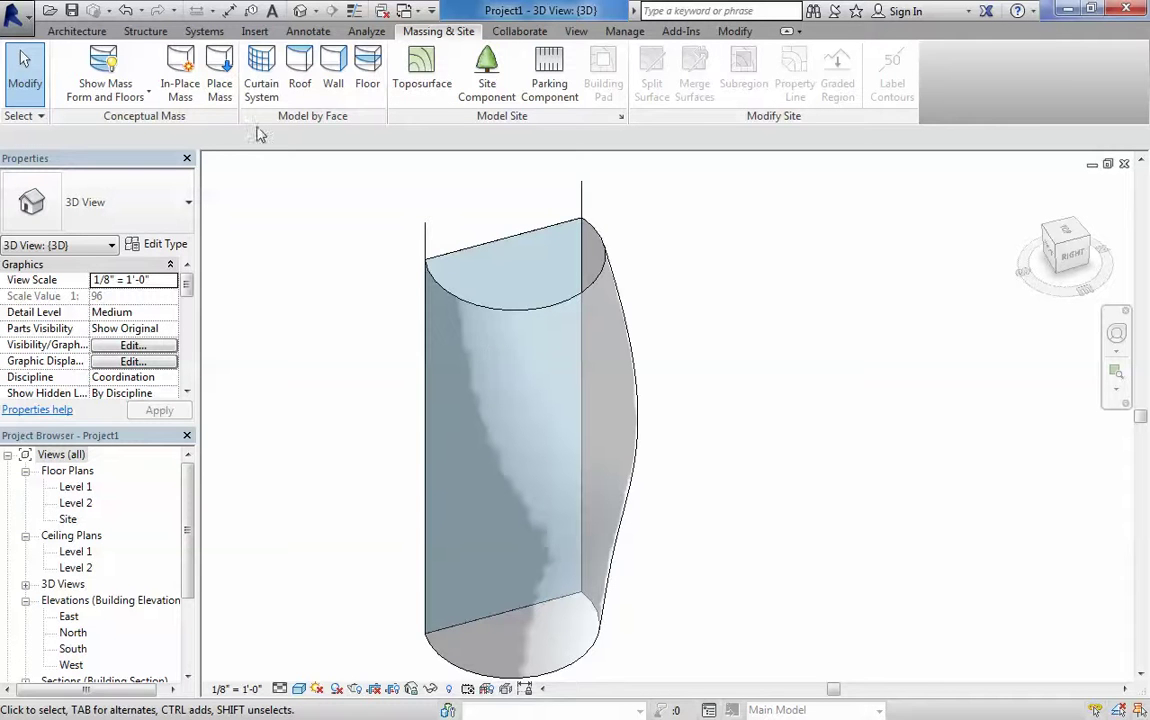
Start Curtain Grid with All Segments and add three vertical grid lines on the curved wall
left_click(70, 32)
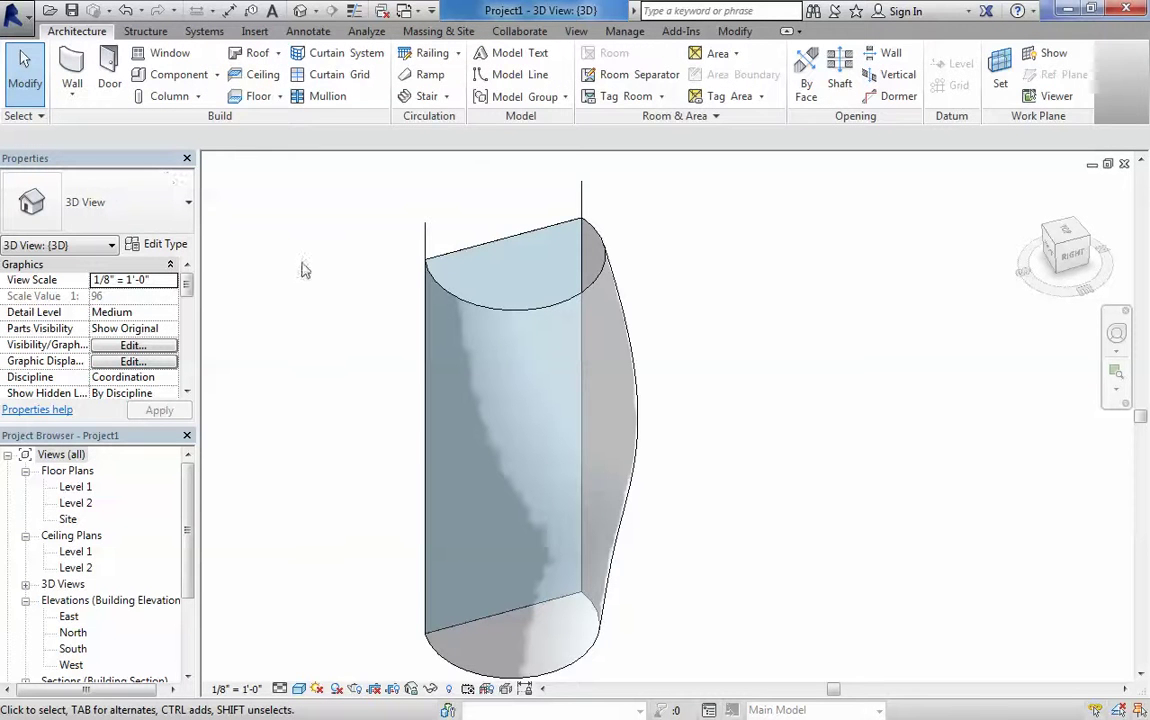
left_click(333, 82)
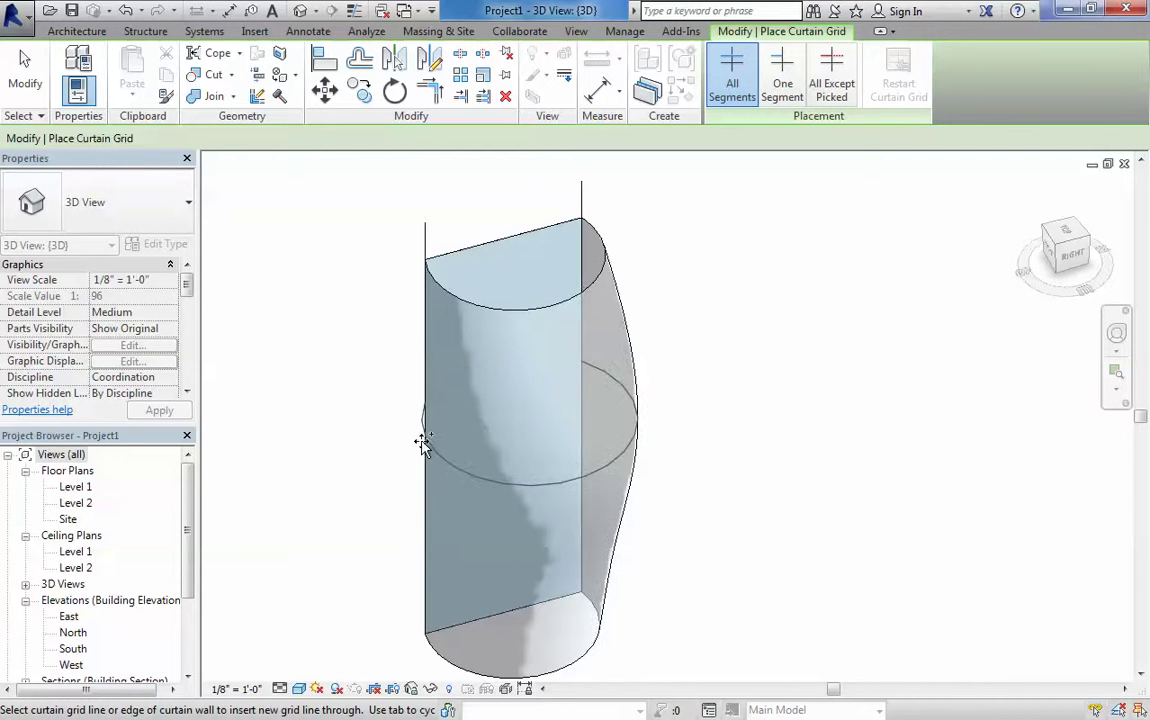
left_click(458, 300)
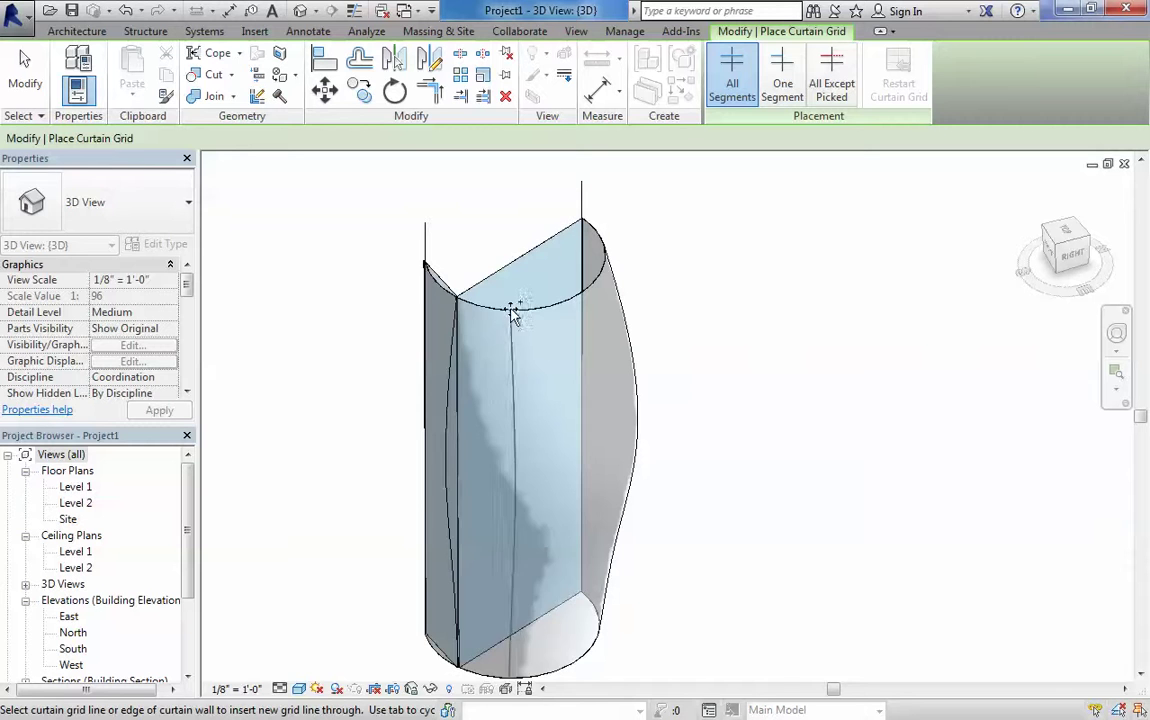
left_click(510, 375)
left_click(572, 300)
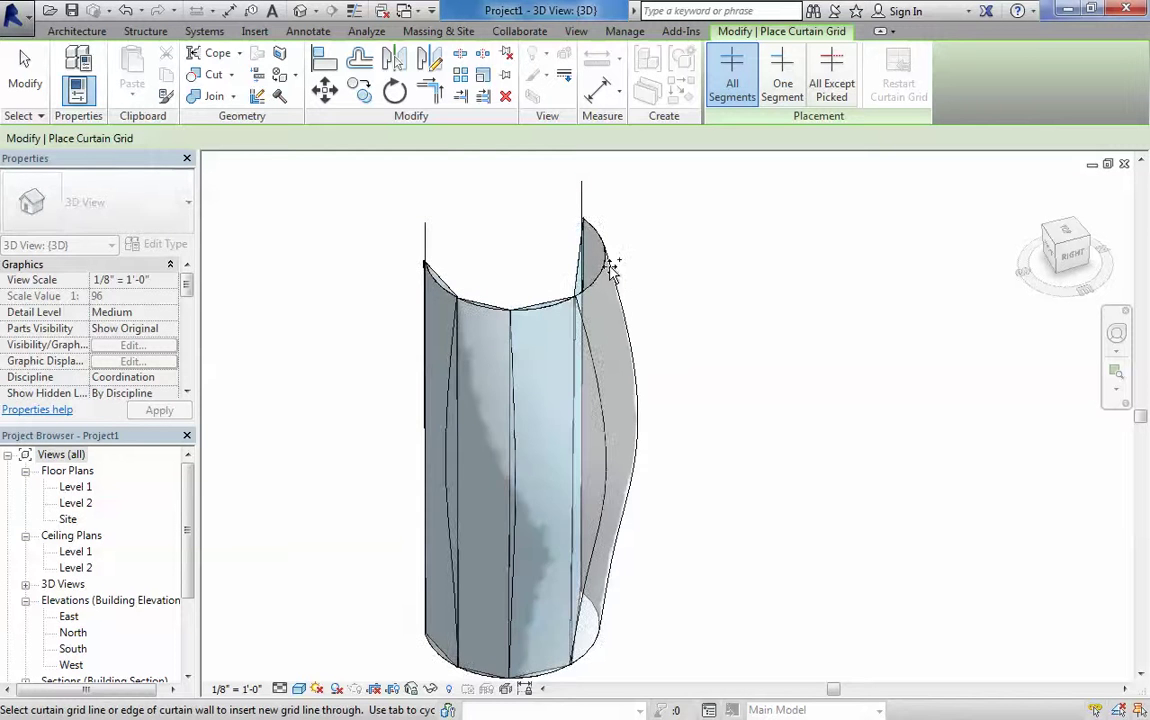
Add two horizontal grid lines across the wall, at the upper third and the midpoint
middle_click_drag(724, 467, 652, 302, "shift")
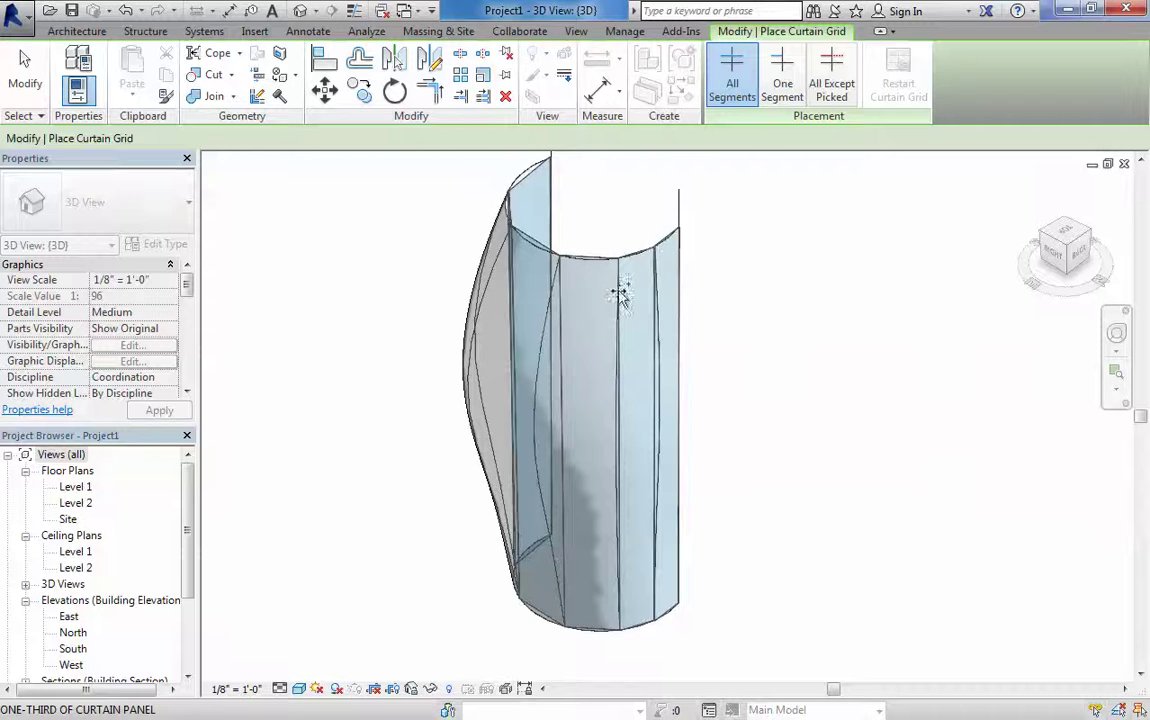
middle_click_drag(575, 316, 760, 375, "shift")
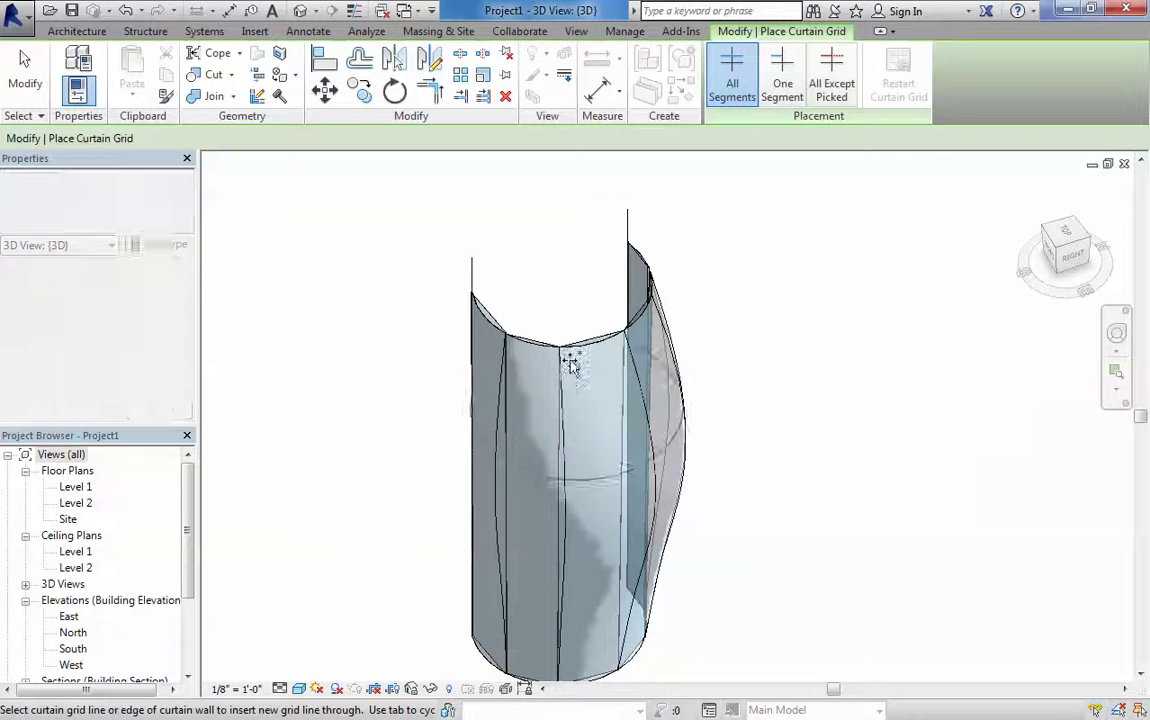
middle_click_drag(542, 368, 553, 325)
left_click(549, 316)
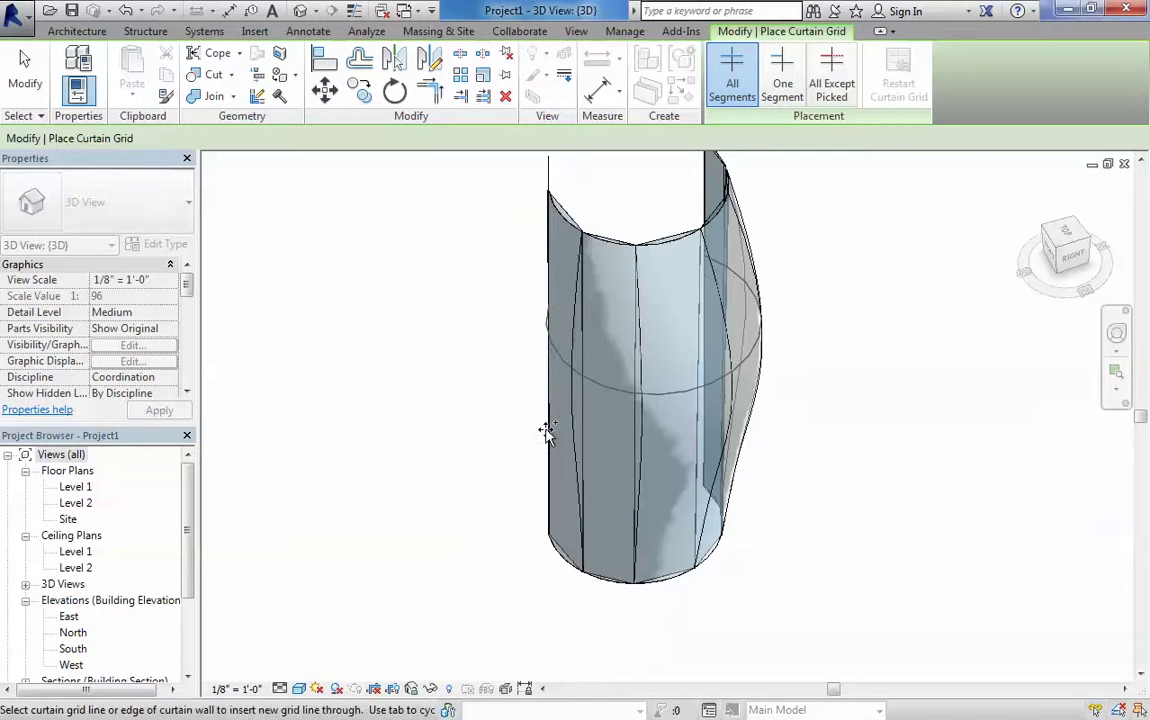
left_click(580, 468)
middle_click_drag(580, 468, 611, 507, "shift")
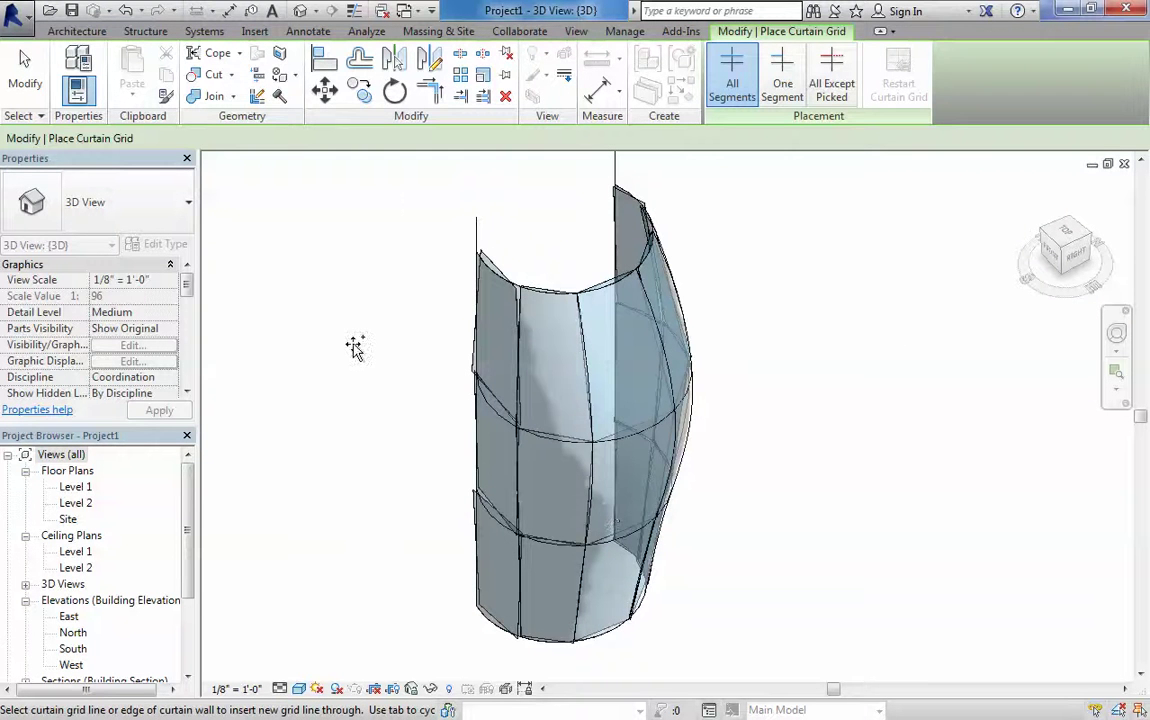
Add One Segment grid lines splitting a middle panel and a lower panel, then restore All Segments
key("Escape")
left_click(438, 31)
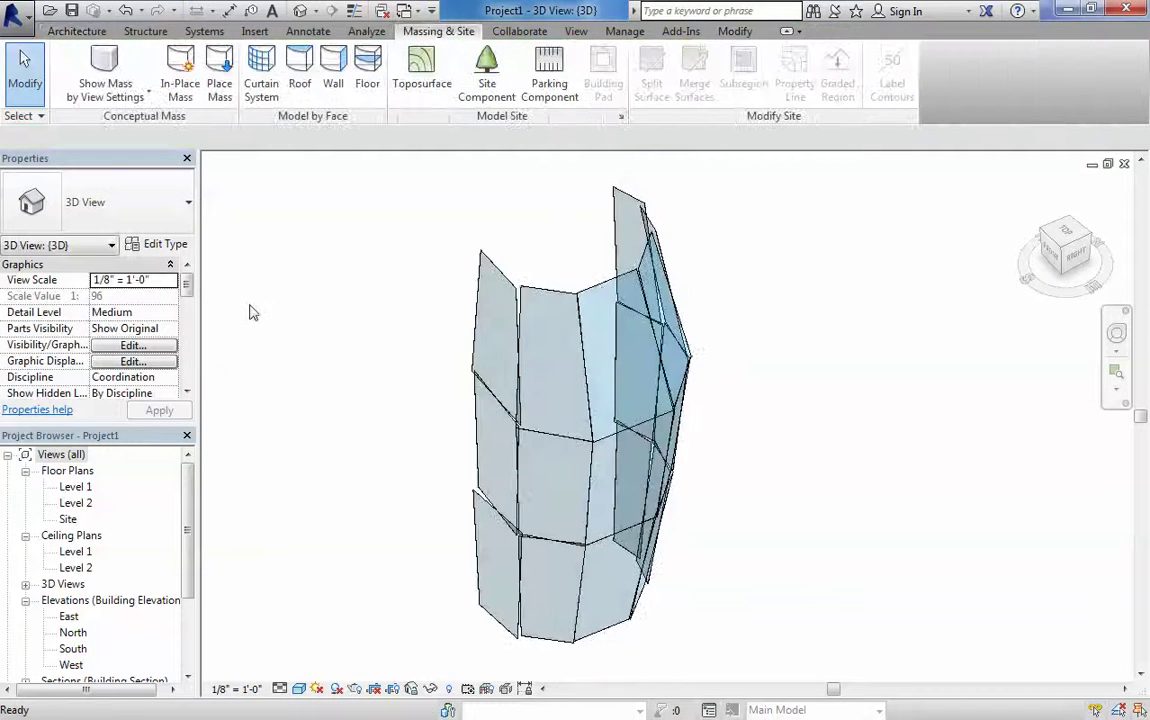
middle_click_drag(714, 526, 600, 435, "shift")
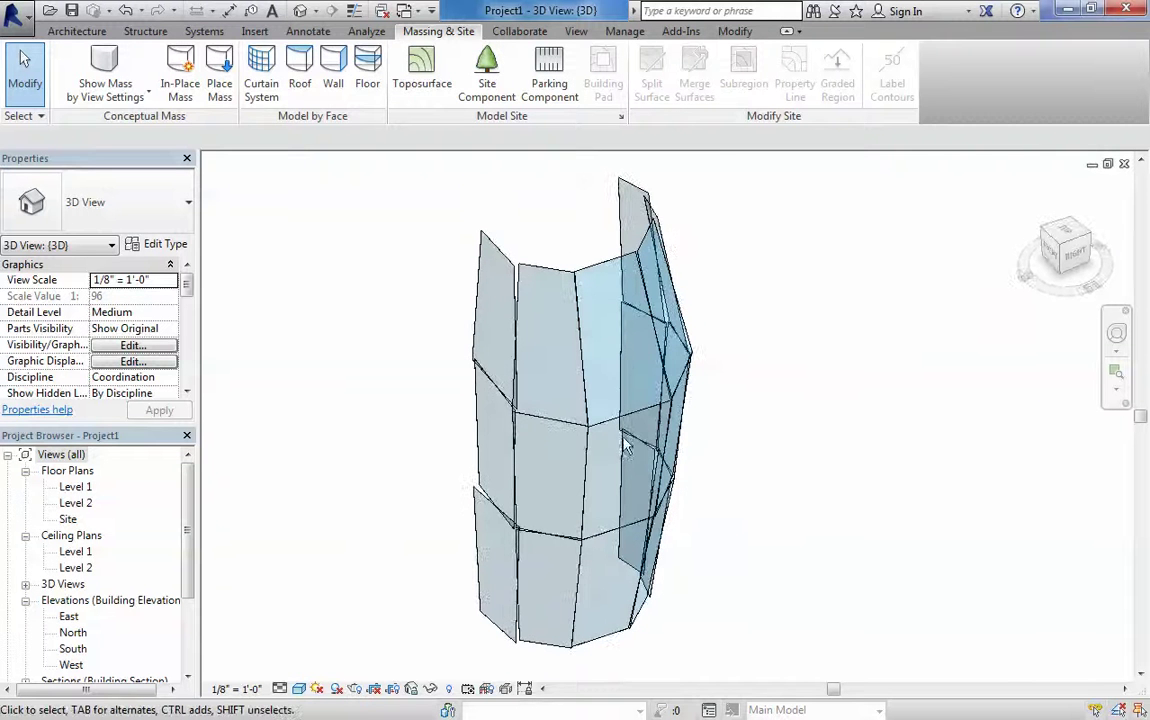
left_click(76, 32)
left_click(322, 74)
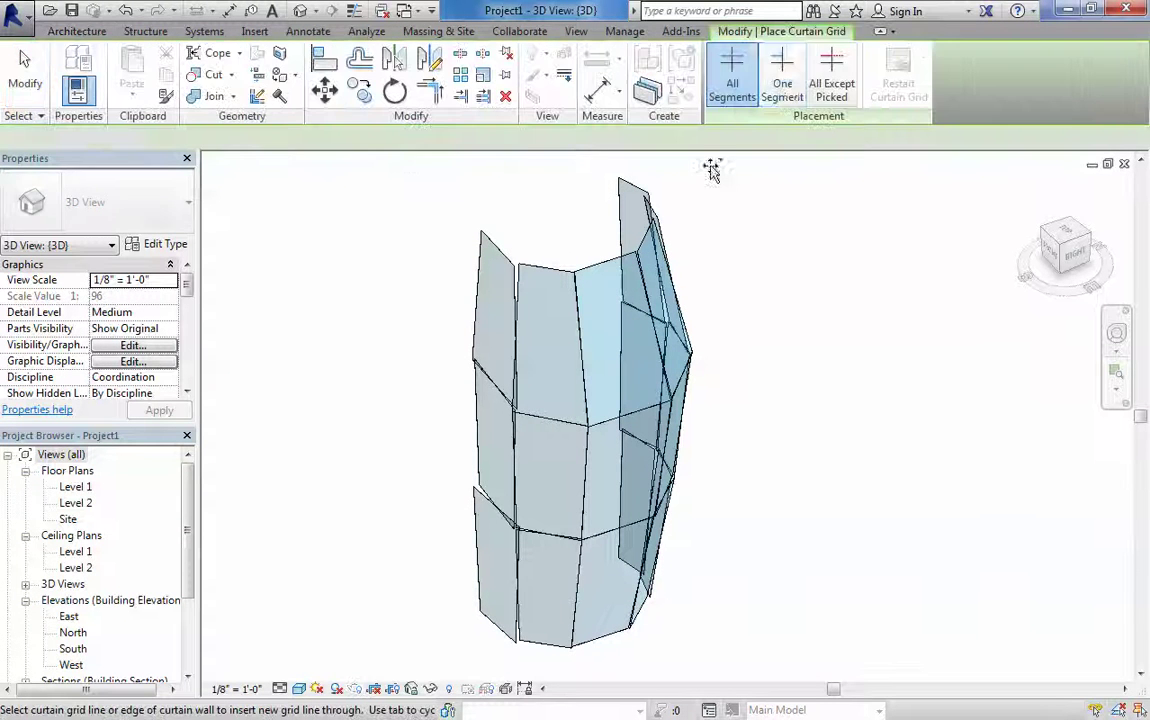
left_click(782, 80)
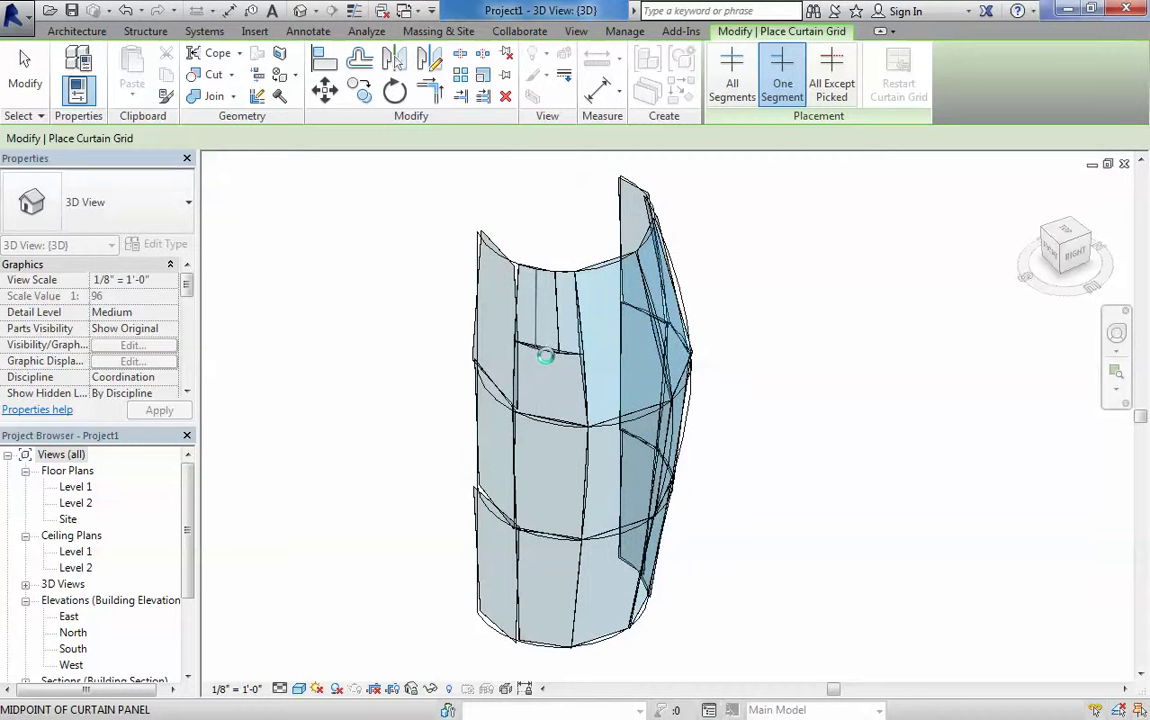
left_click(548, 352)
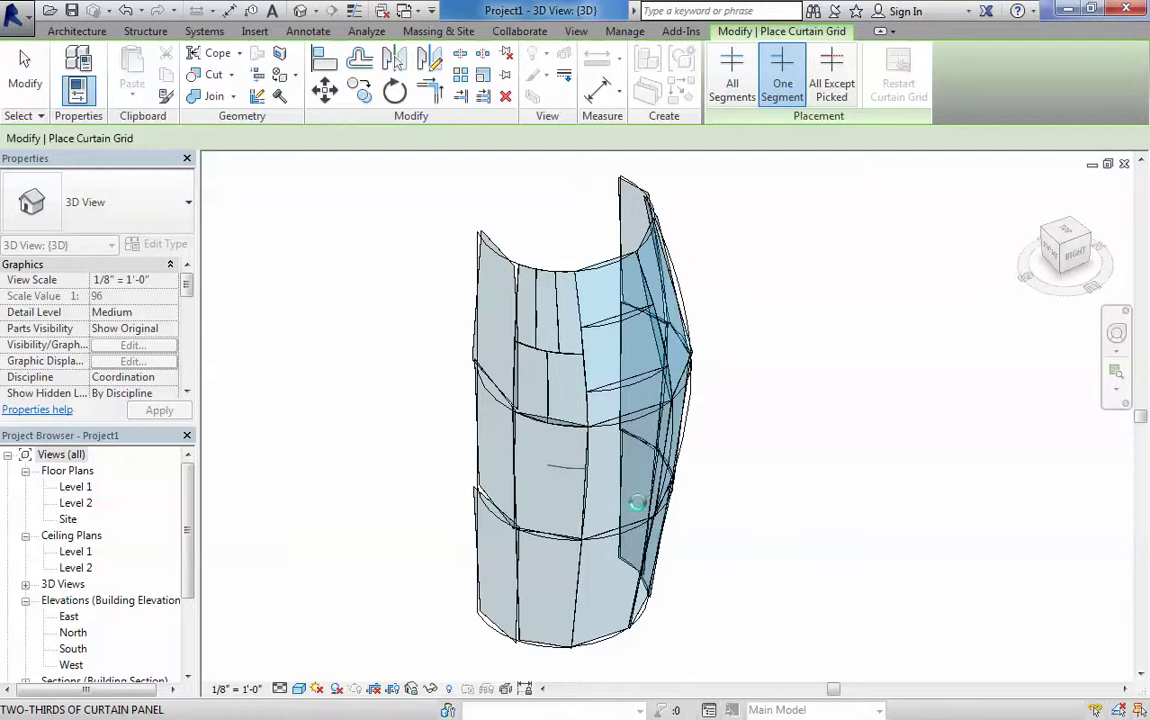
left_click(628, 500)
left_click(732, 80)
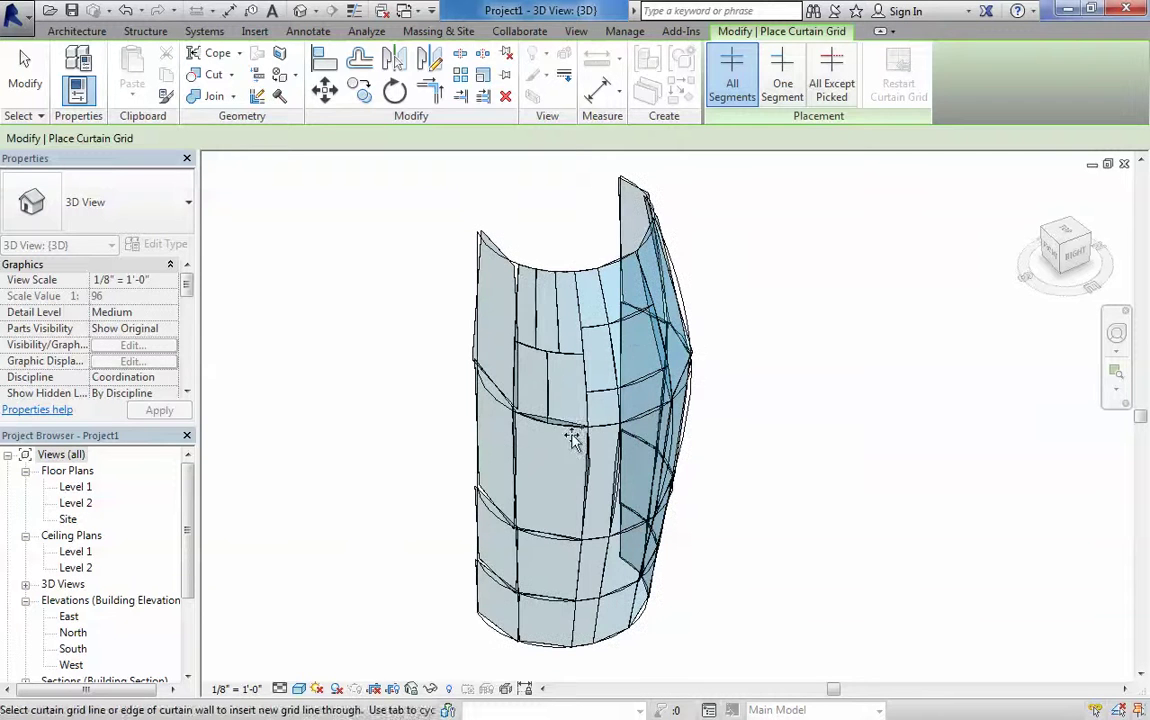
key("Escape")
scroll(570, 321, "up", 5)
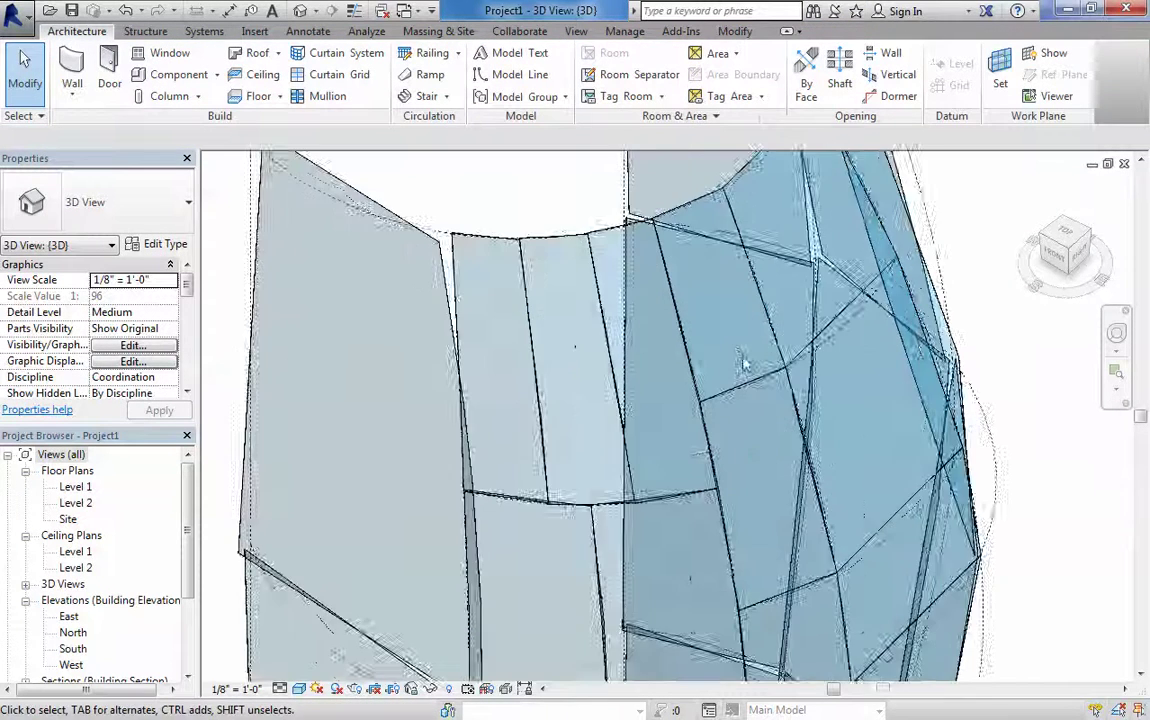
middle_click_drag(743, 365, 672, 462, "shift")
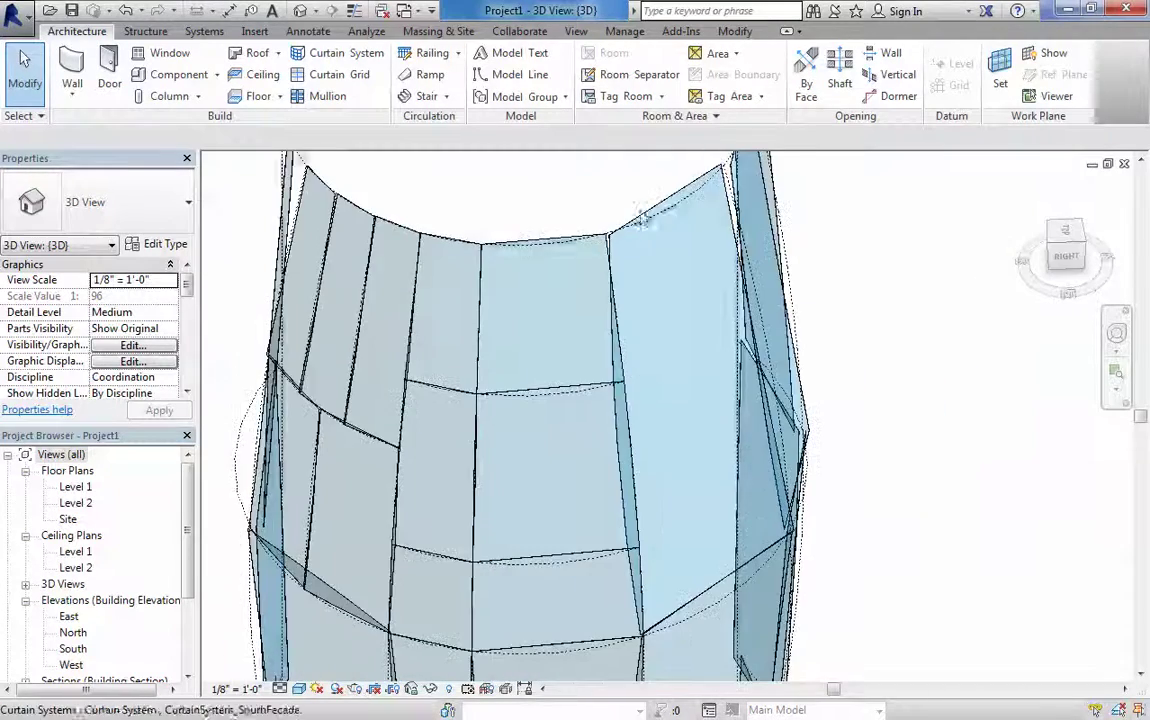
scroll(757, 523, "down", 2)
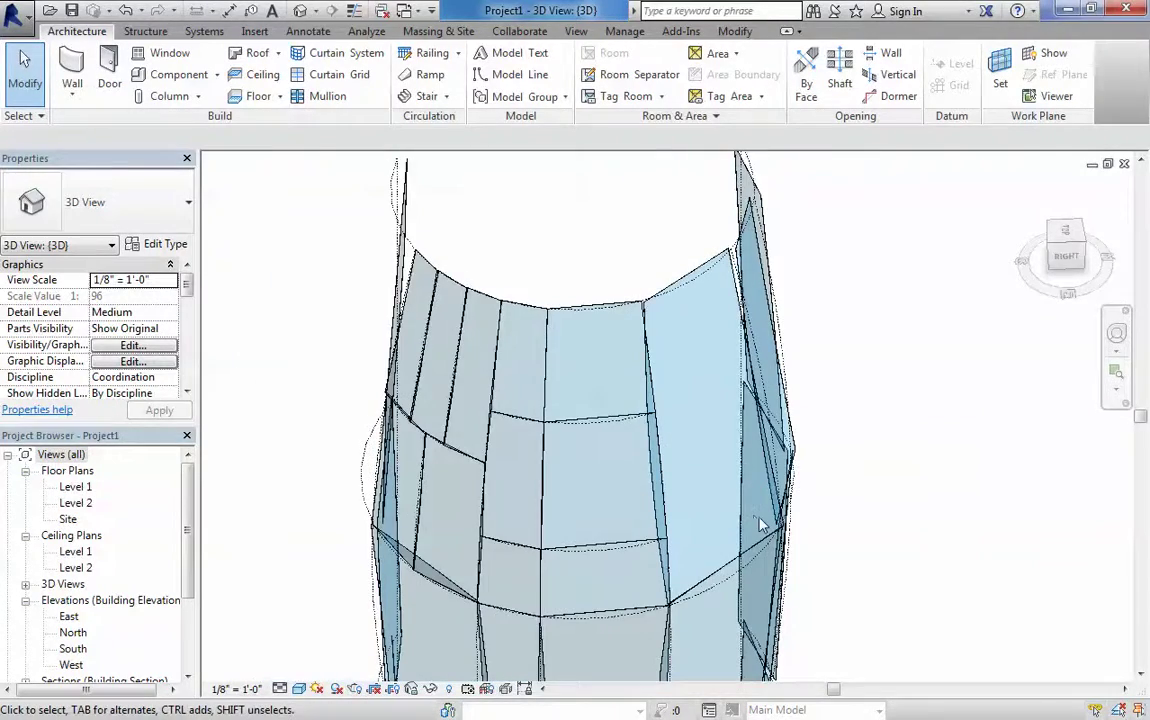
middle_click_drag(663, 454, 650, 438, "shift")
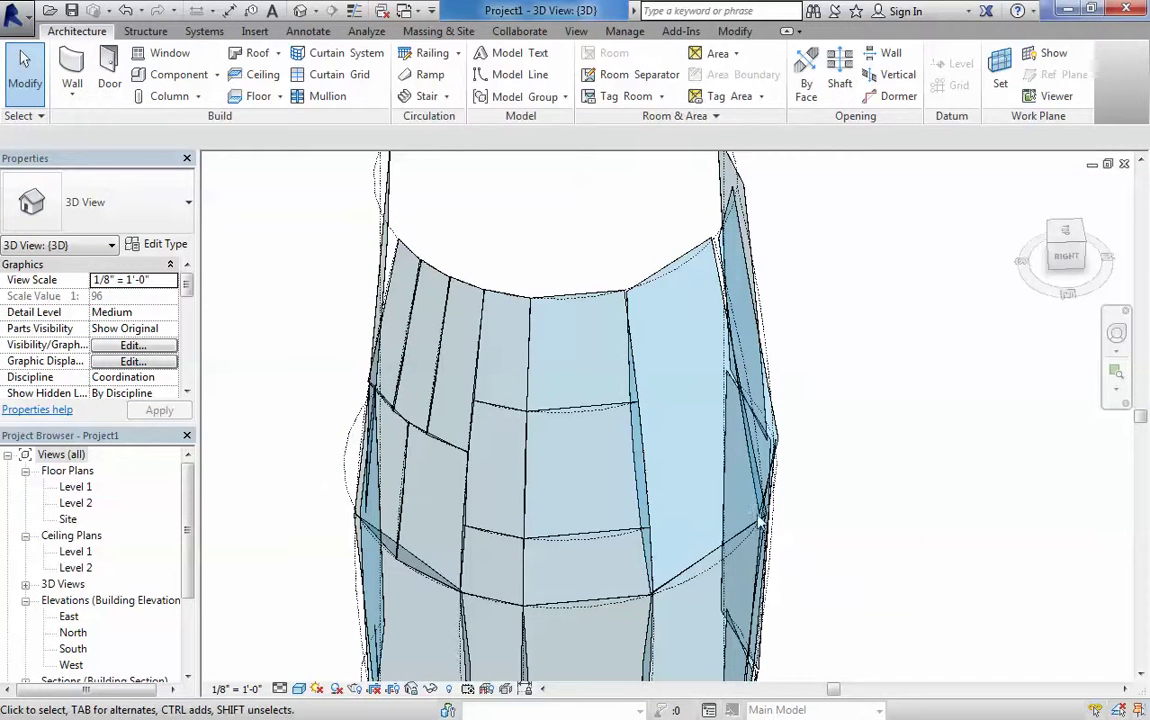
middle_click_drag(870, 521, 778, 388, "shift")
middle_click_drag(665, 533, 629, 385, "shift")
scroll(518, 267, "up", 3)
scroll(584, 420, "down", 2)
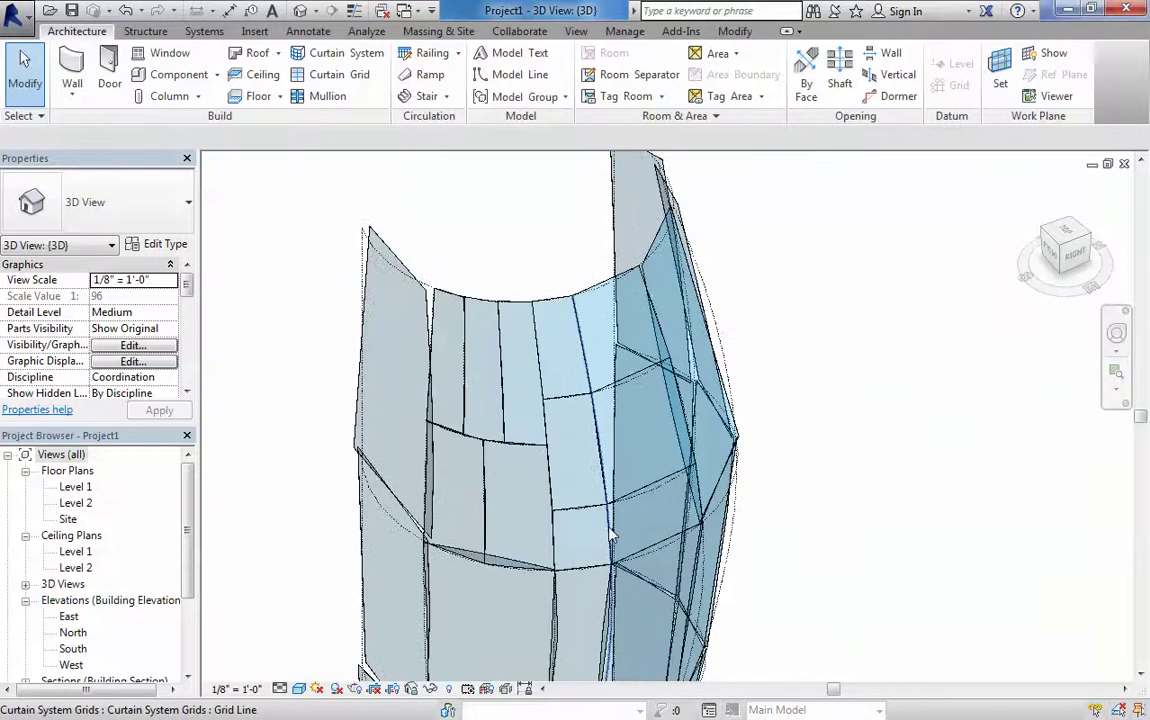
middle_click_drag(610, 535, 337, 195, "shift")
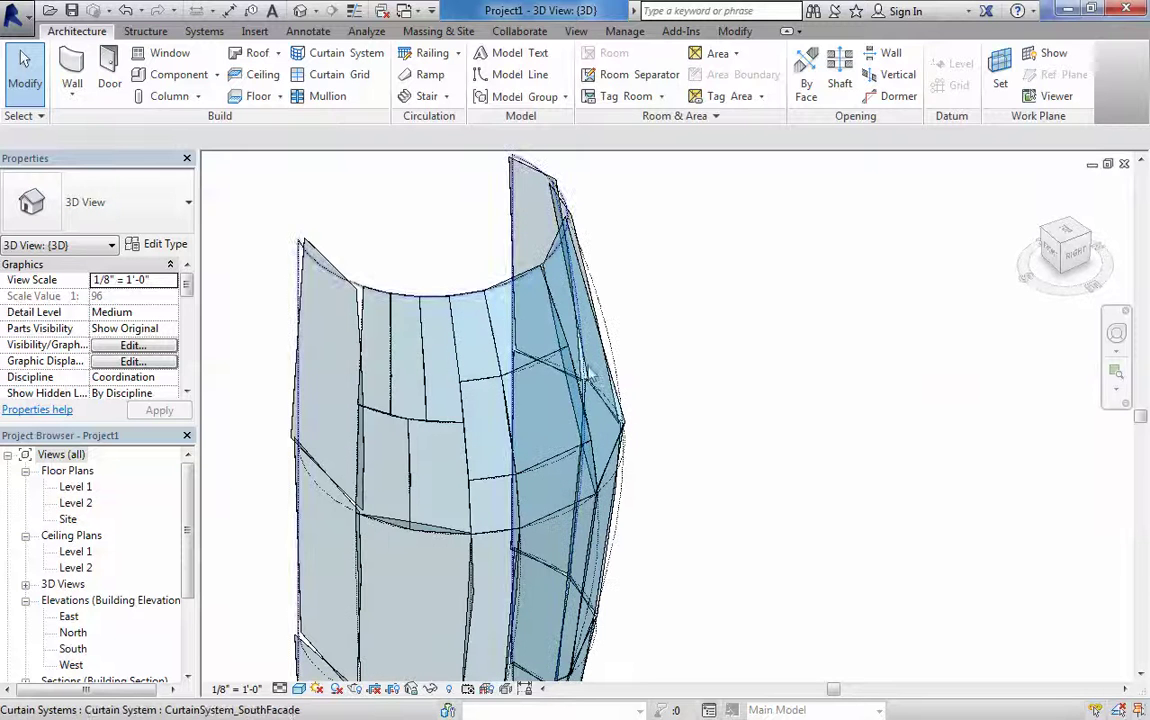
Place mullions on all grid lines using the Rectangular Mullion 2.5" x 5" rectangular type
left_click(310, 96)
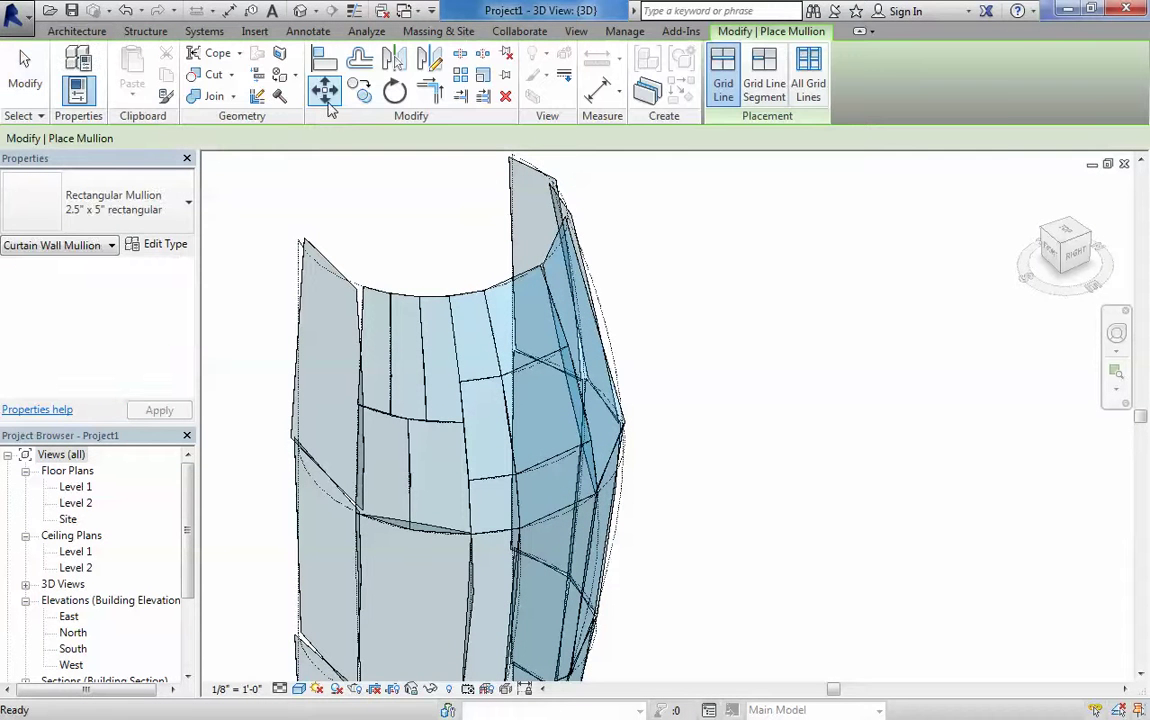
left_click(810, 85)
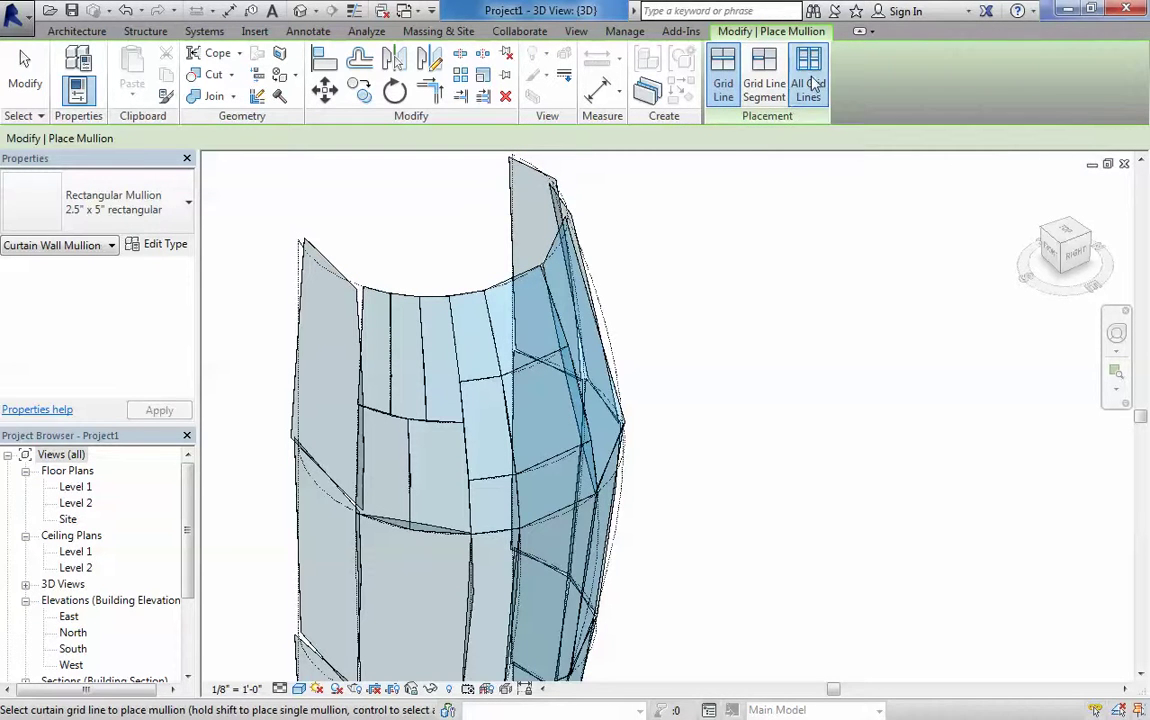
left_click(110, 207)
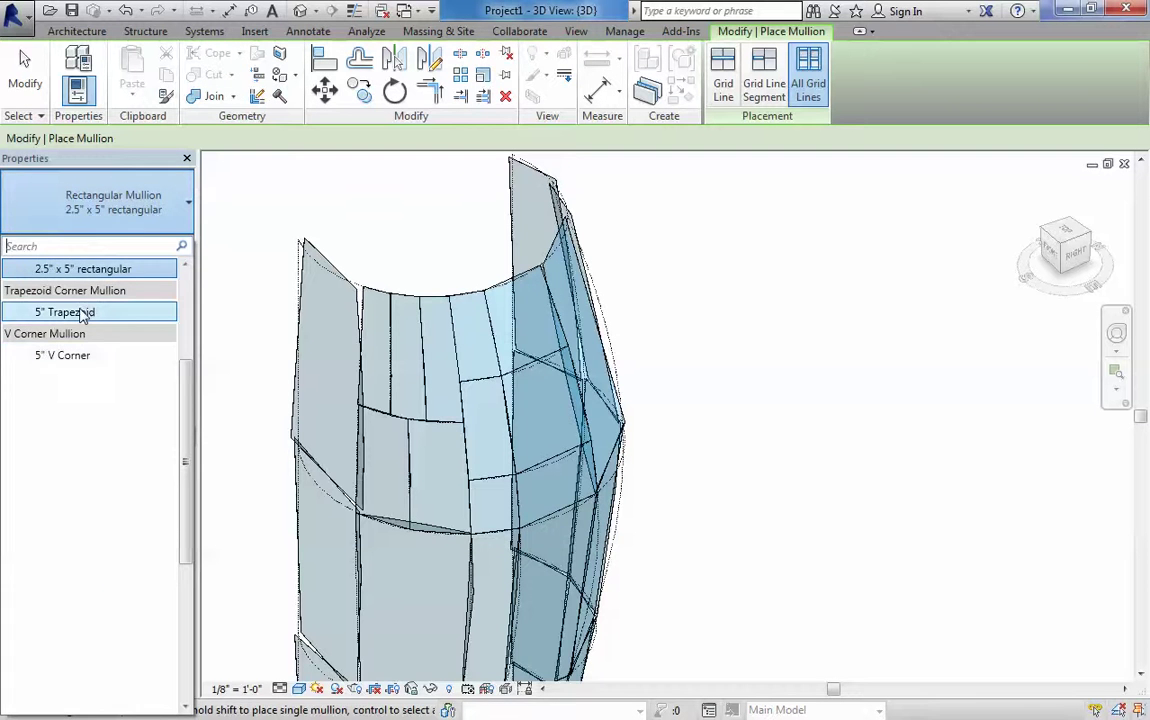
left_click(105, 311)
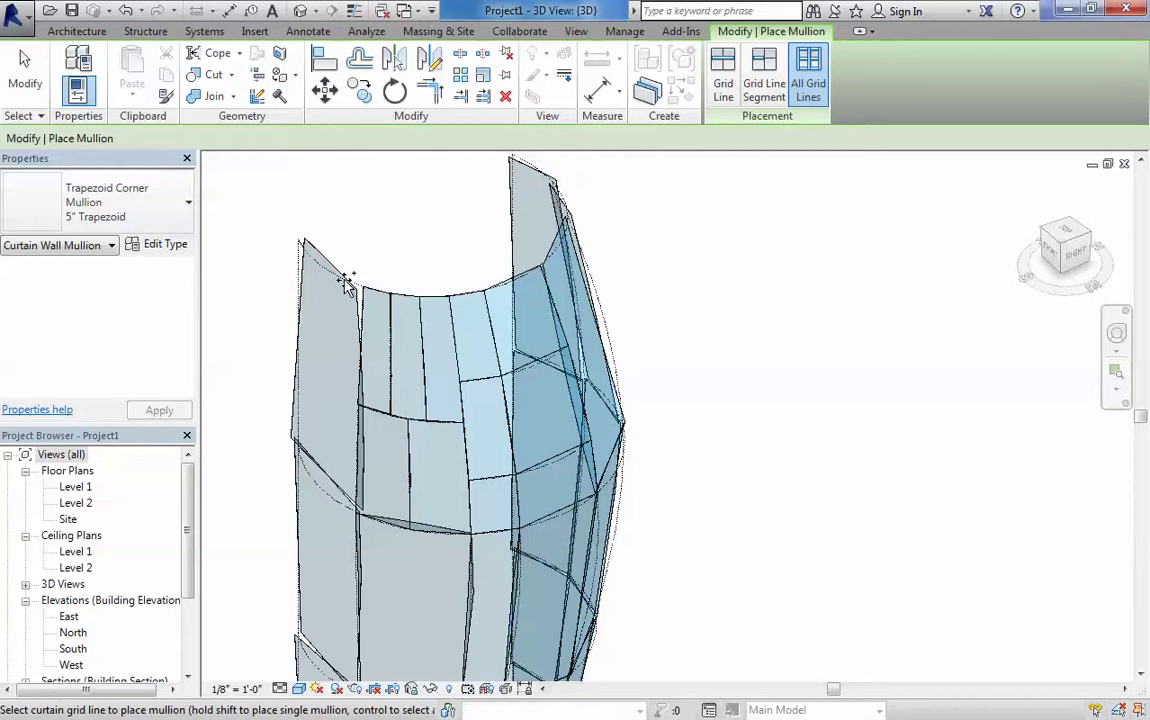
left_click(112, 205)
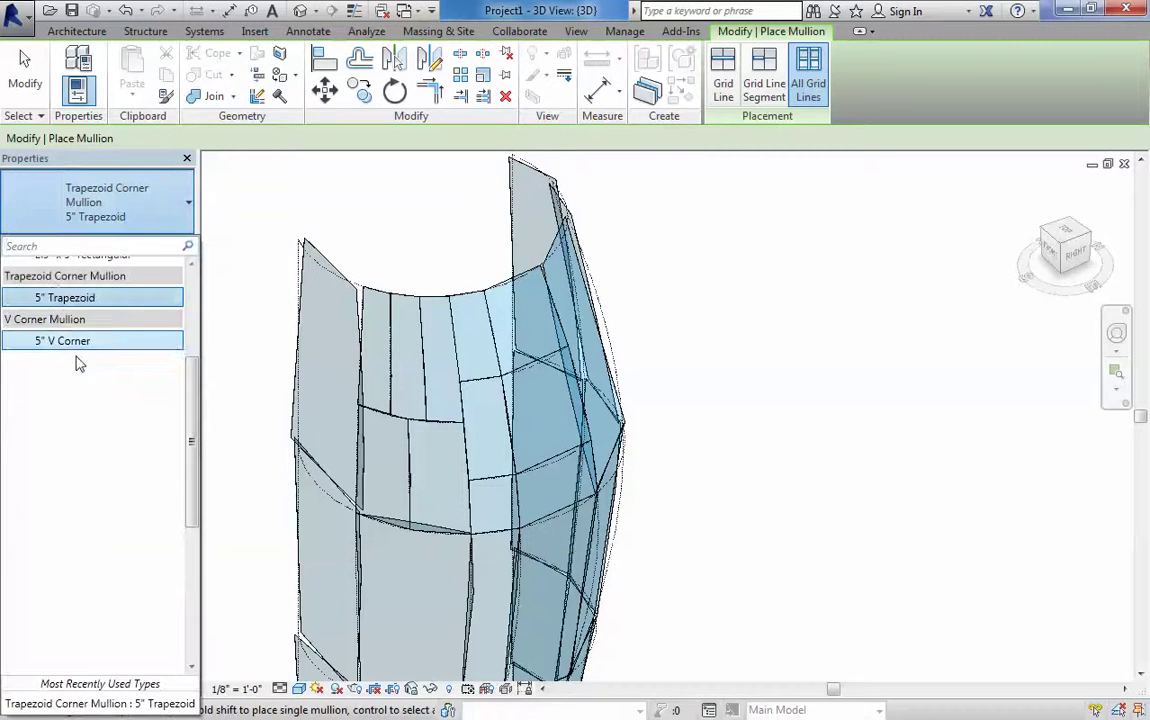
scroll(172, 355, "up", 3)
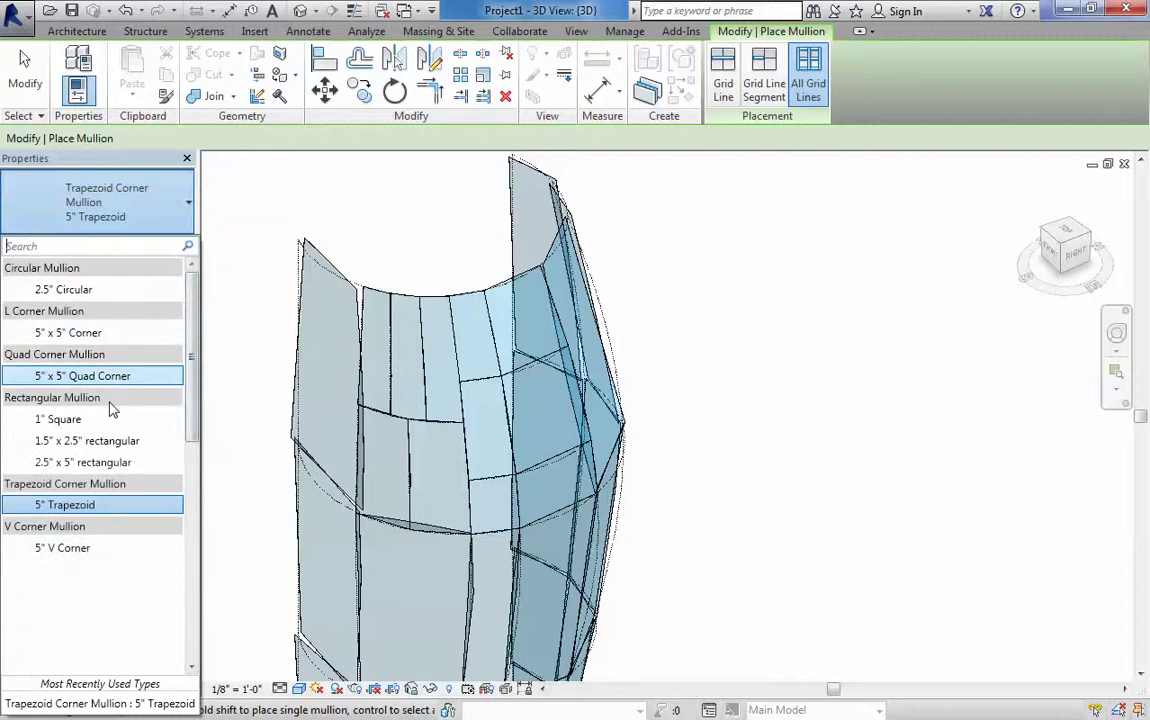
left_click(76, 463)
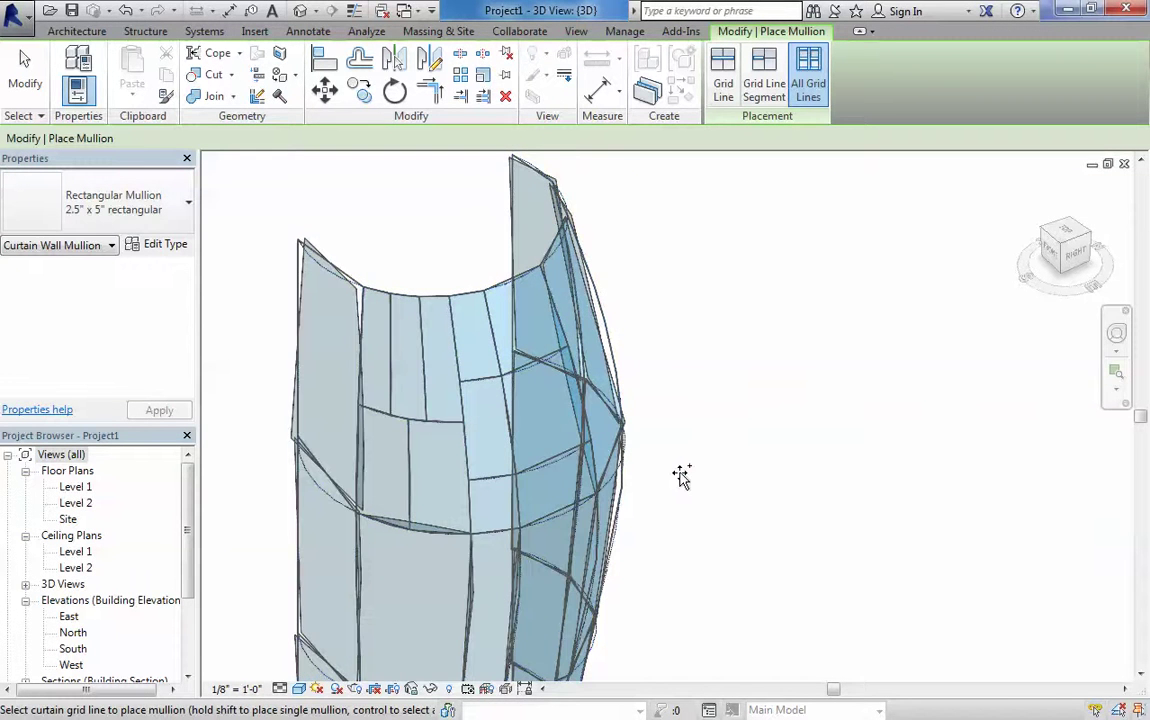
key("Escape")
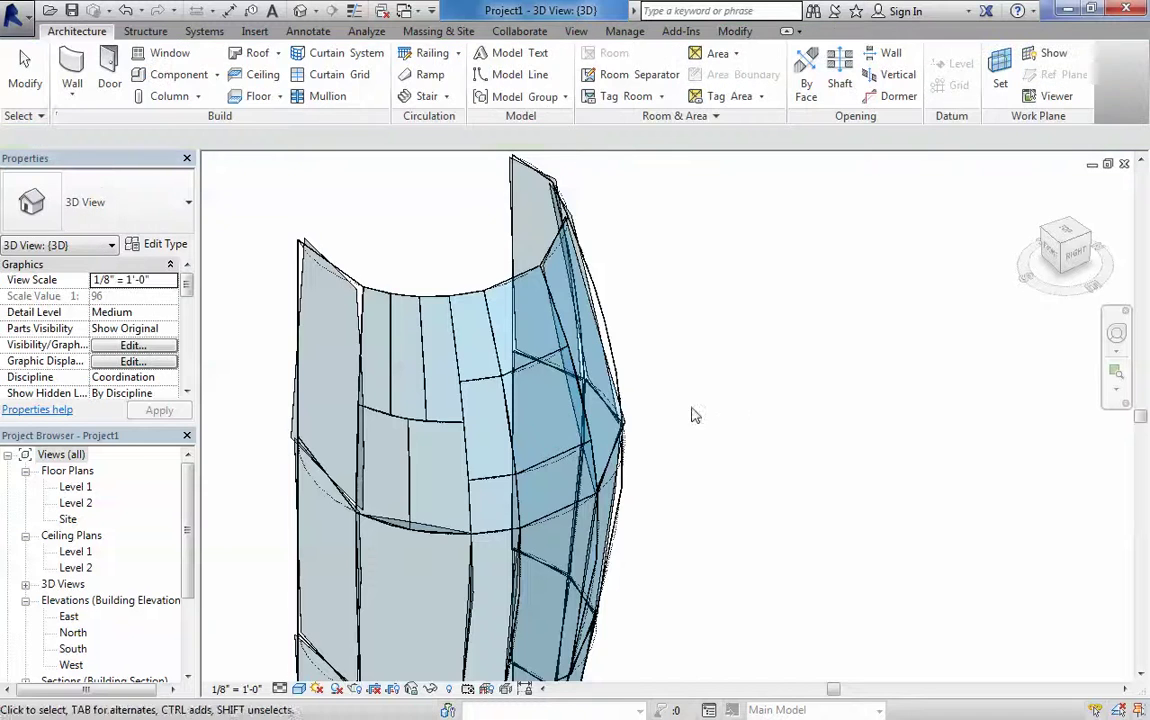
scroll(640, 380, "up", 5)
scroll(679, 326, "up", 6)
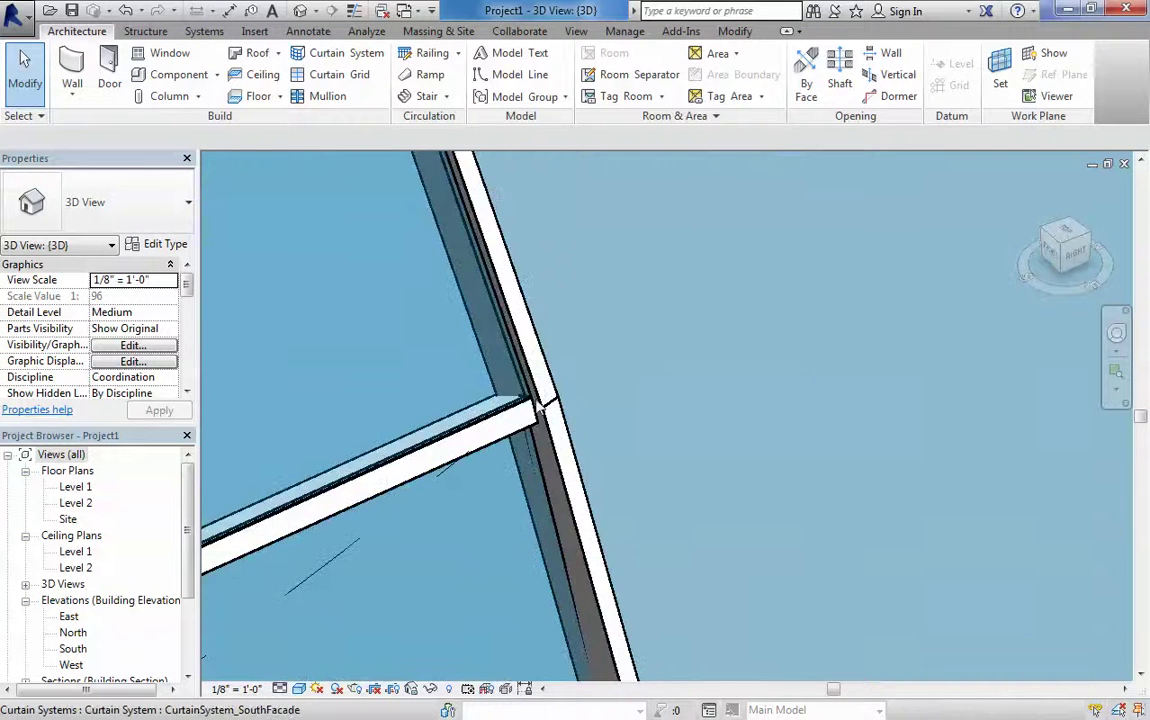
scroll(540, 400, "down", 3)
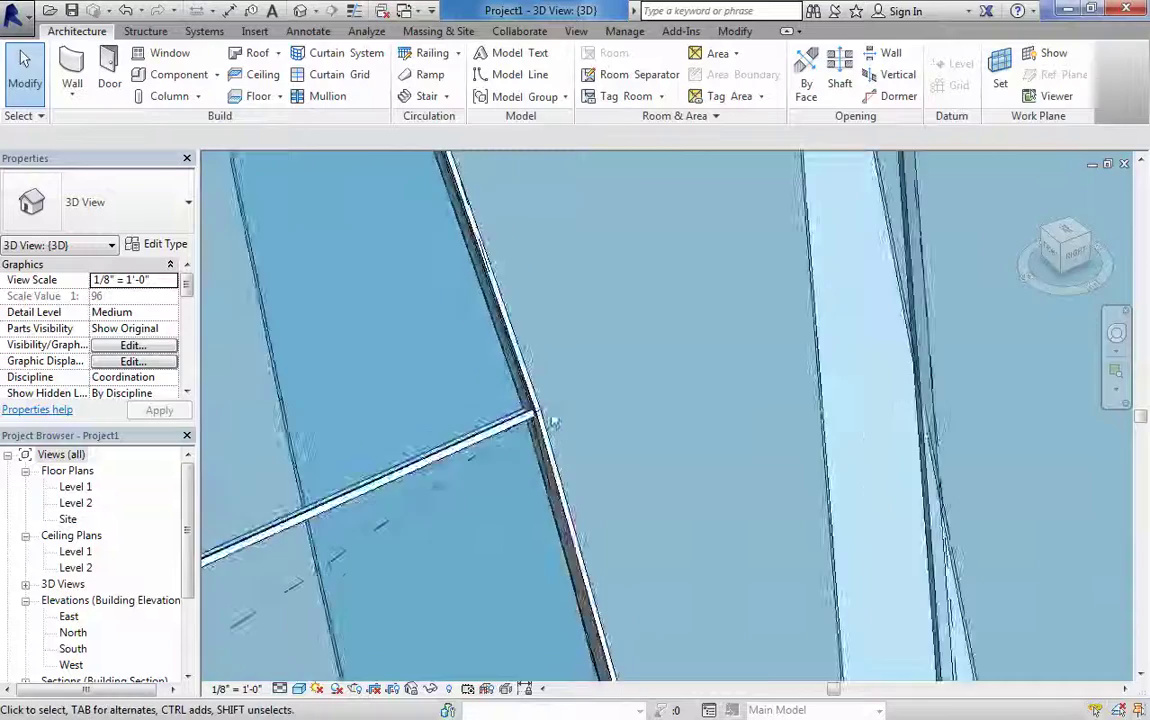
middle_click_drag(540, 400, 598, 483)
scroll(715, 521, "down", 3)
scroll(662, 529, "up", 5)
middle_click_drag(618, 568, 612, 436, "shift")
scroll(430, 478, "up", 6)
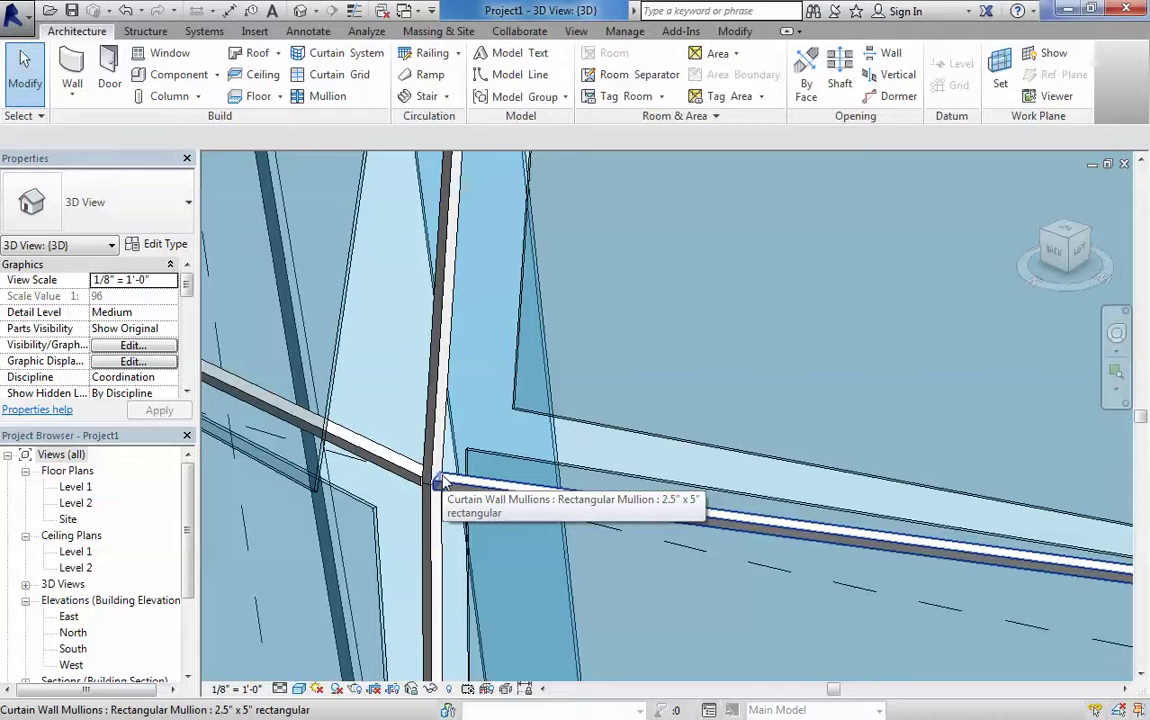
scroll(437, 483, "up", 1)
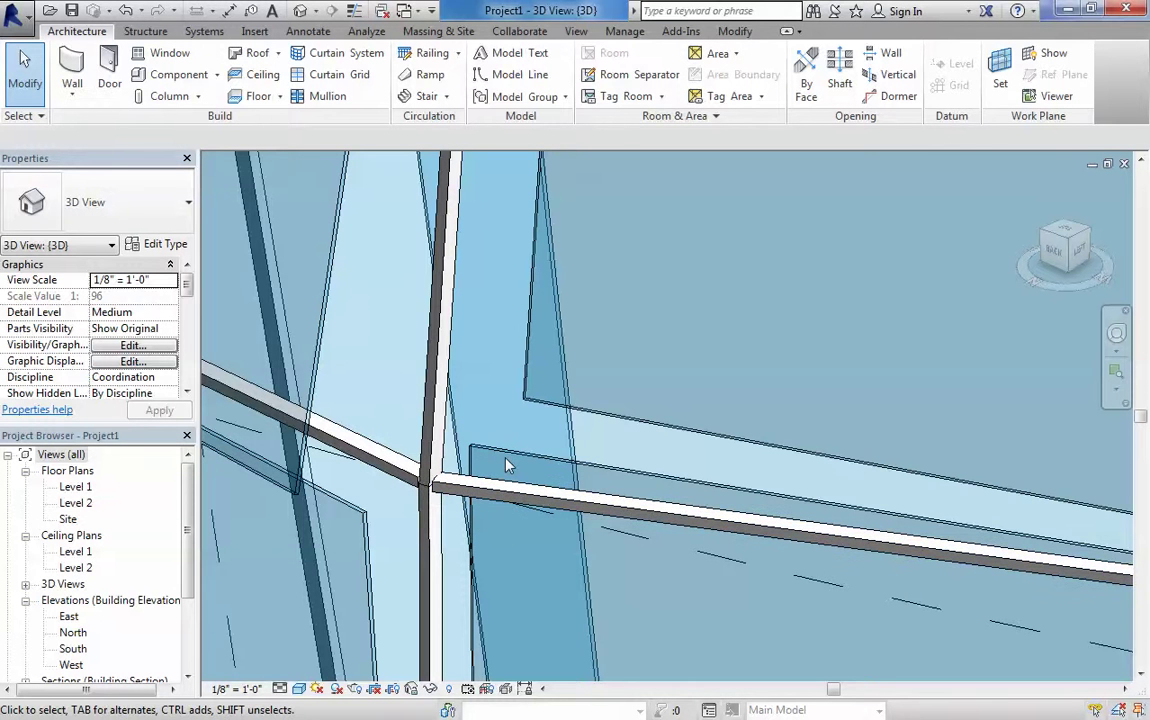
middle_click_drag(488, 450, 439, 446)
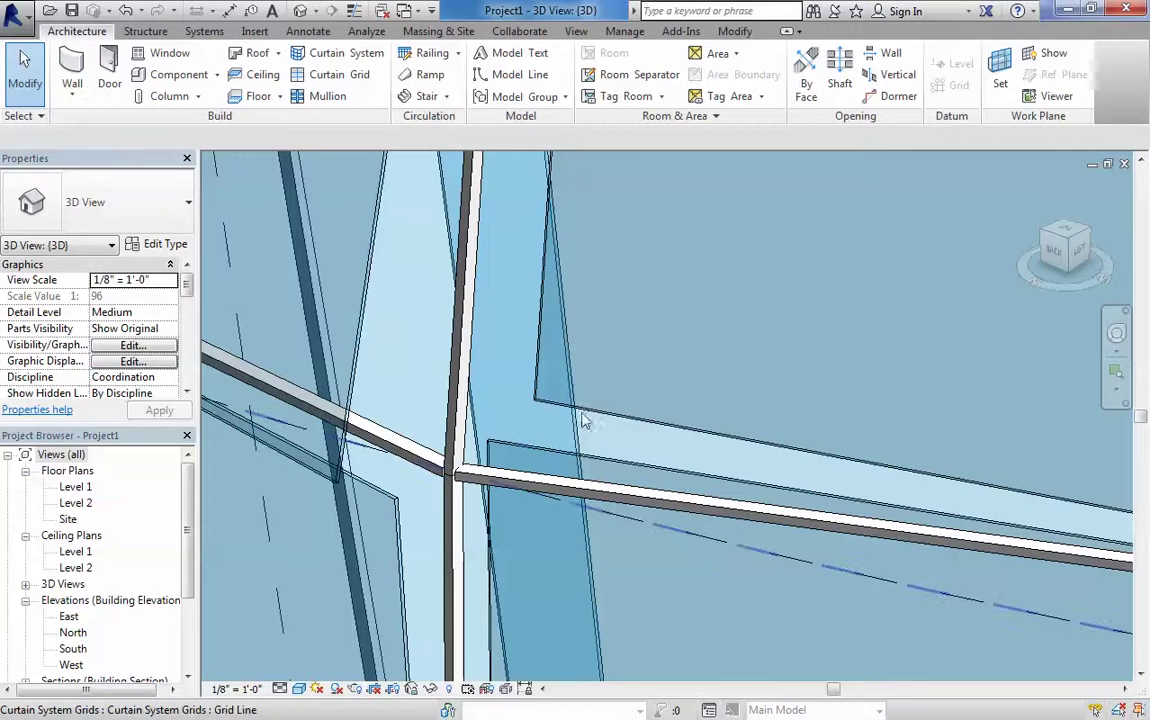
middle_click_drag(537, 276, 565, 422, "shift")
scroll(565, 422, "up", 6)
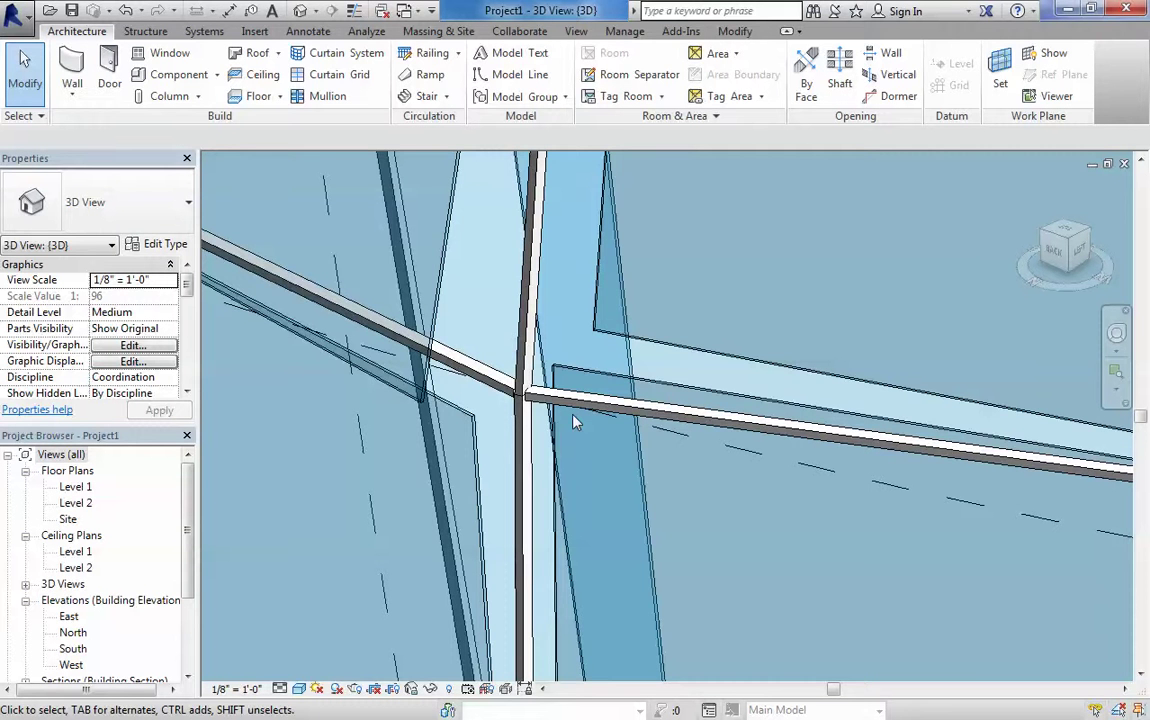
middle_click_drag(588, 427, 811, 403, "shift")
scroll(617, 432, "down", 10)
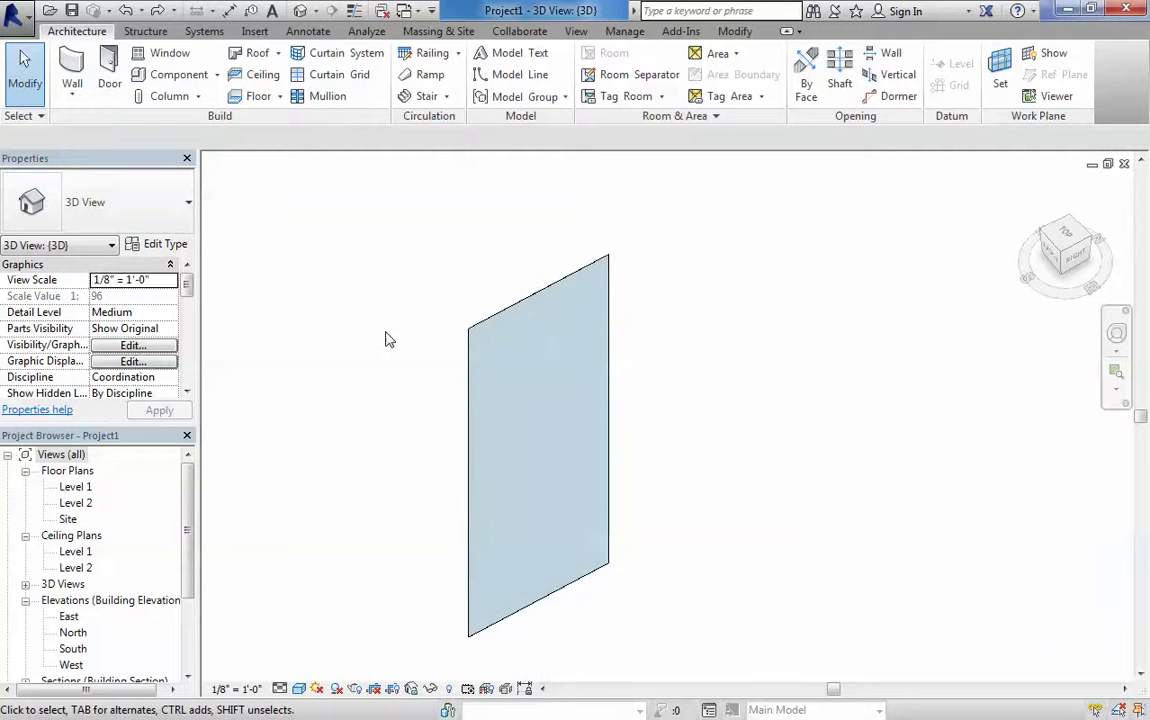
Set the south facade curtain system type's Grid 1 and Grid 2 layouts to Fixed Distance
left_click(516, 319)
left_click(160, 244)
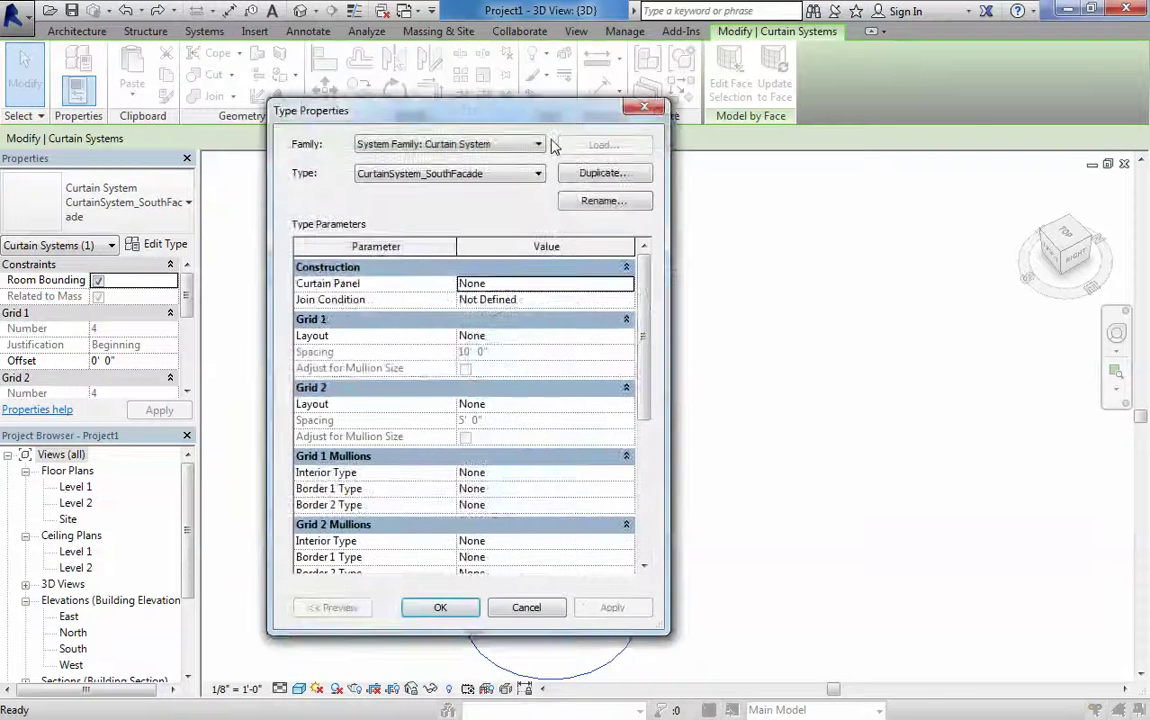
left_click_drag(587, 115, 1002, 142)
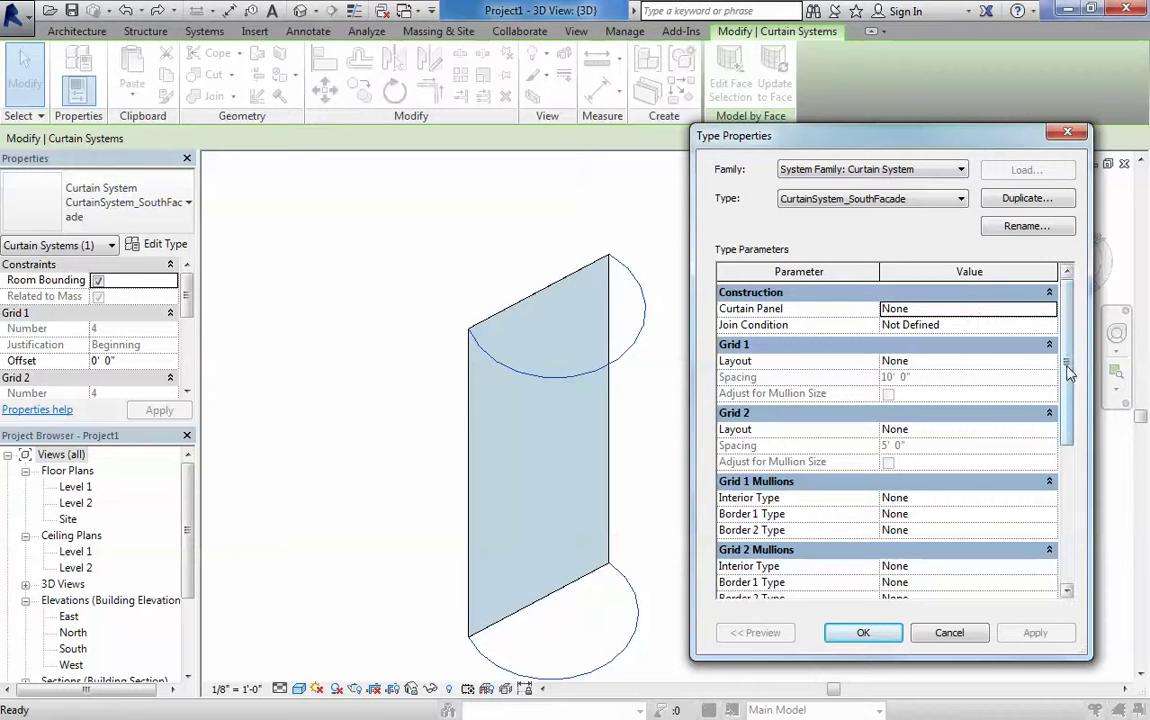
left_click(920, 360)
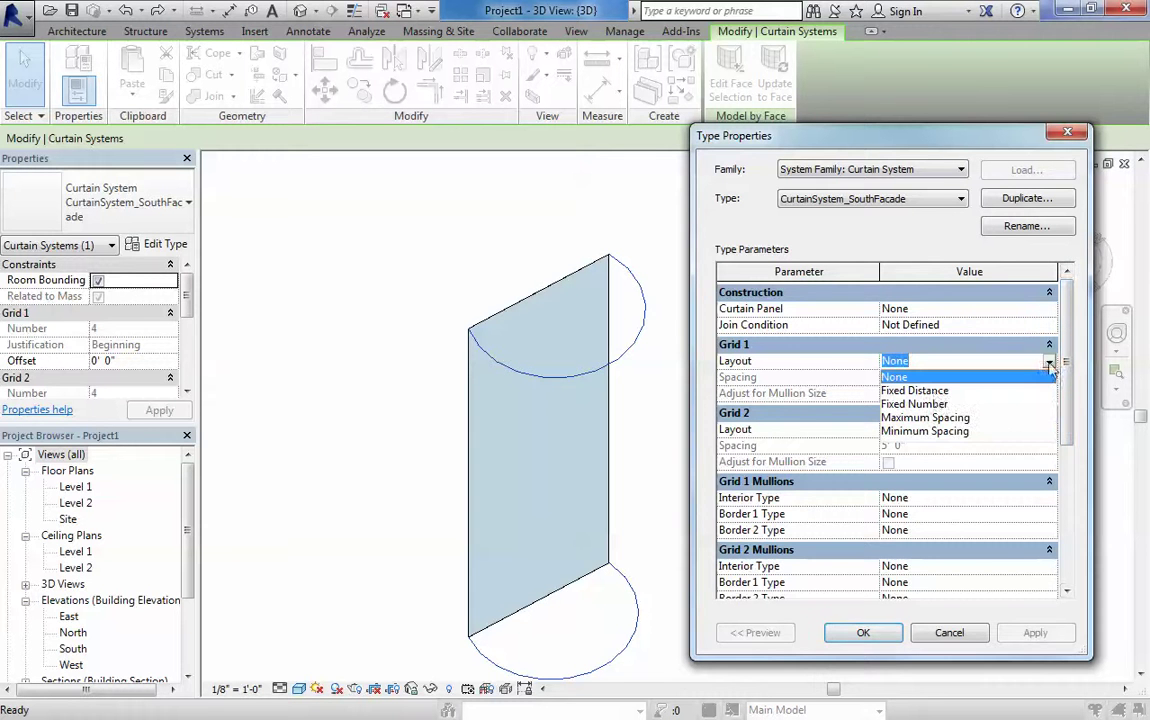
left_click(930, 391)
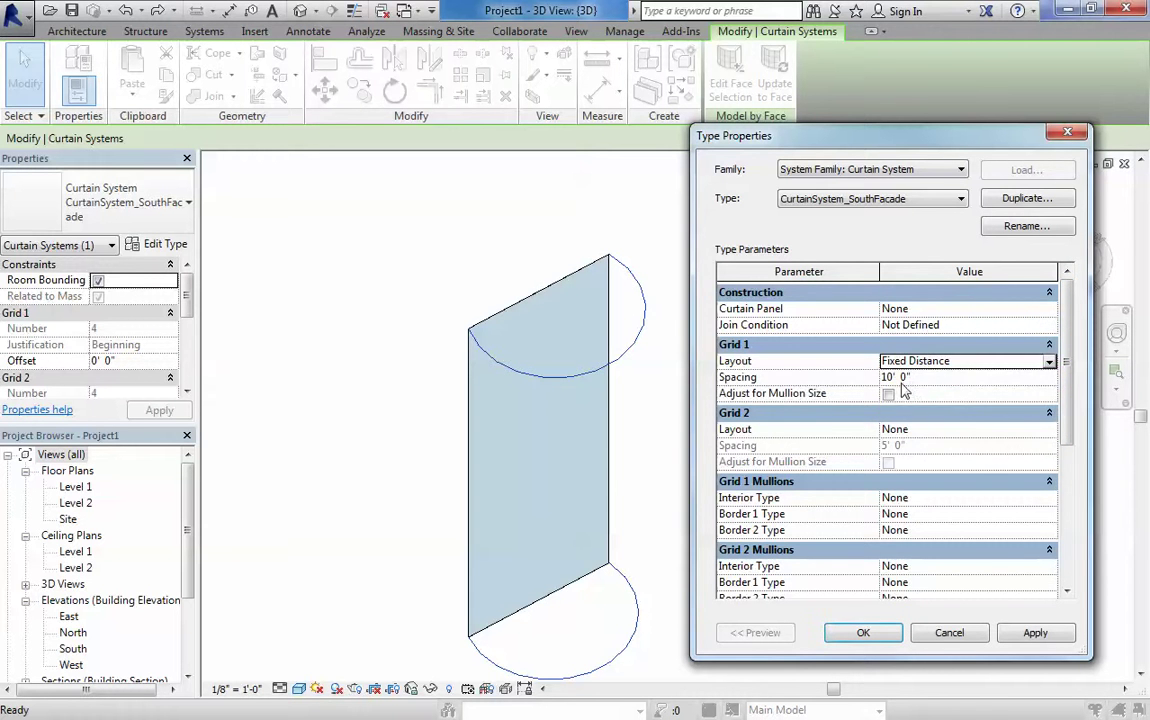
left_click(948, 429)
left_click(914, 459)
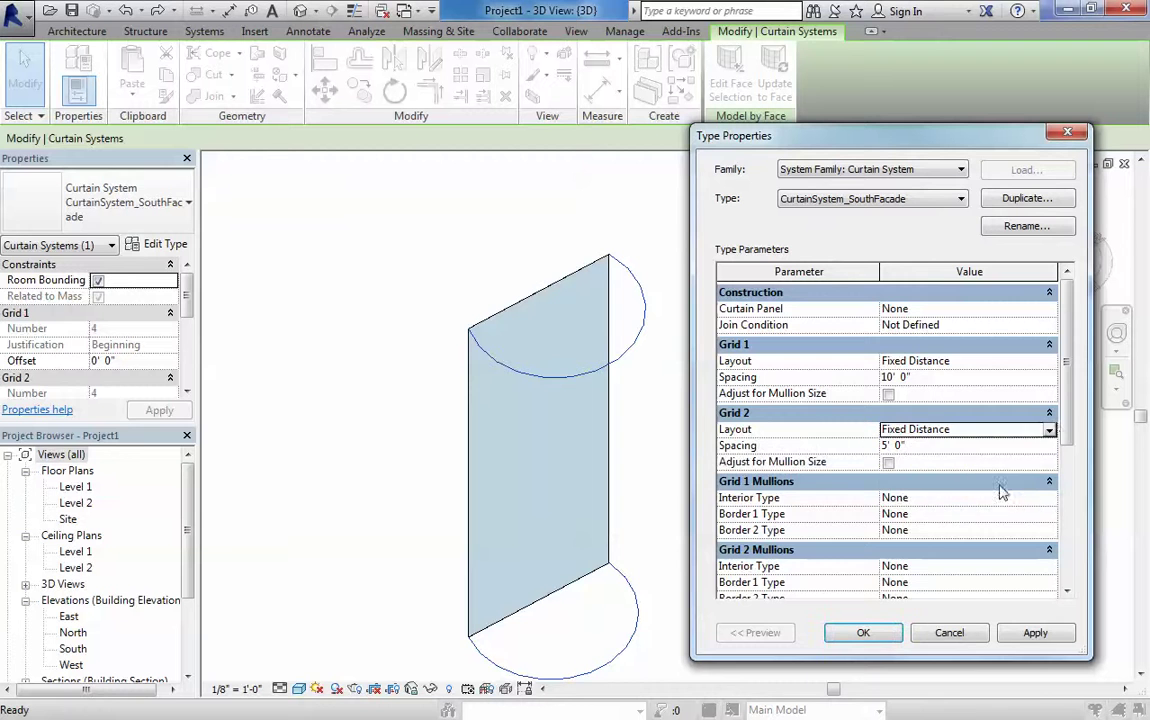
Make Grid 1 interior, Border 1 and Border 2 mullions 2.5" x 5" rectangular
left_click_drag(1068, 431, 1066, 441)
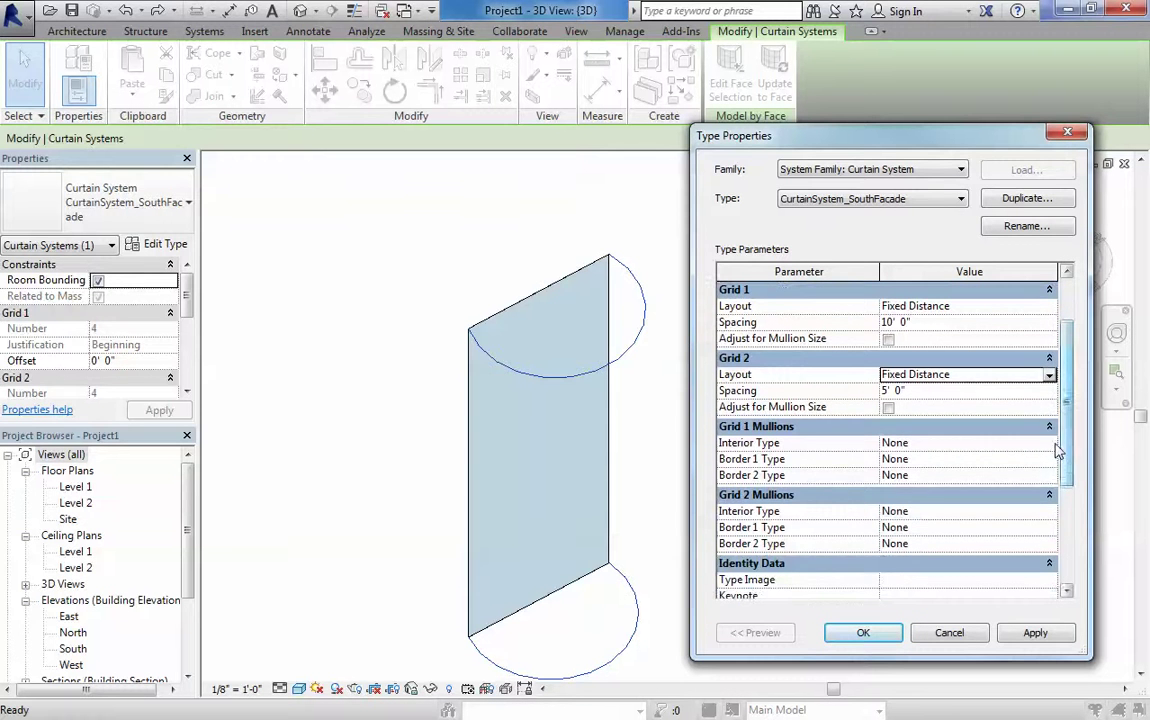
left_click(960, 442)
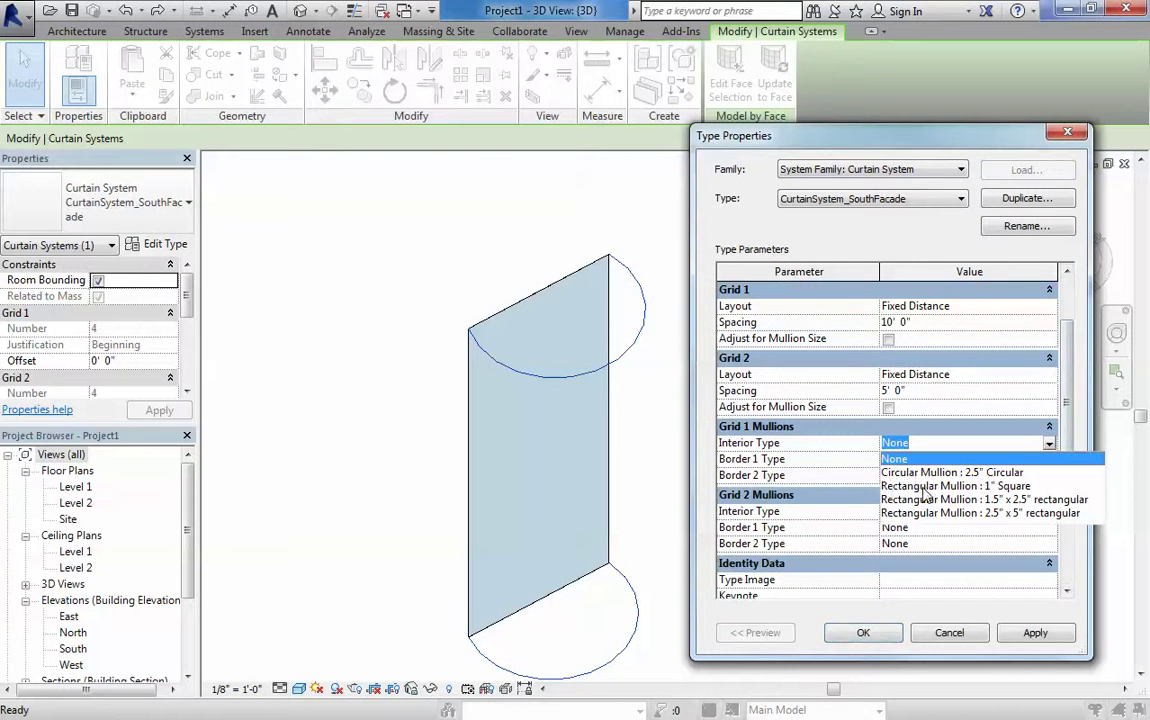
left_click(950, 512)
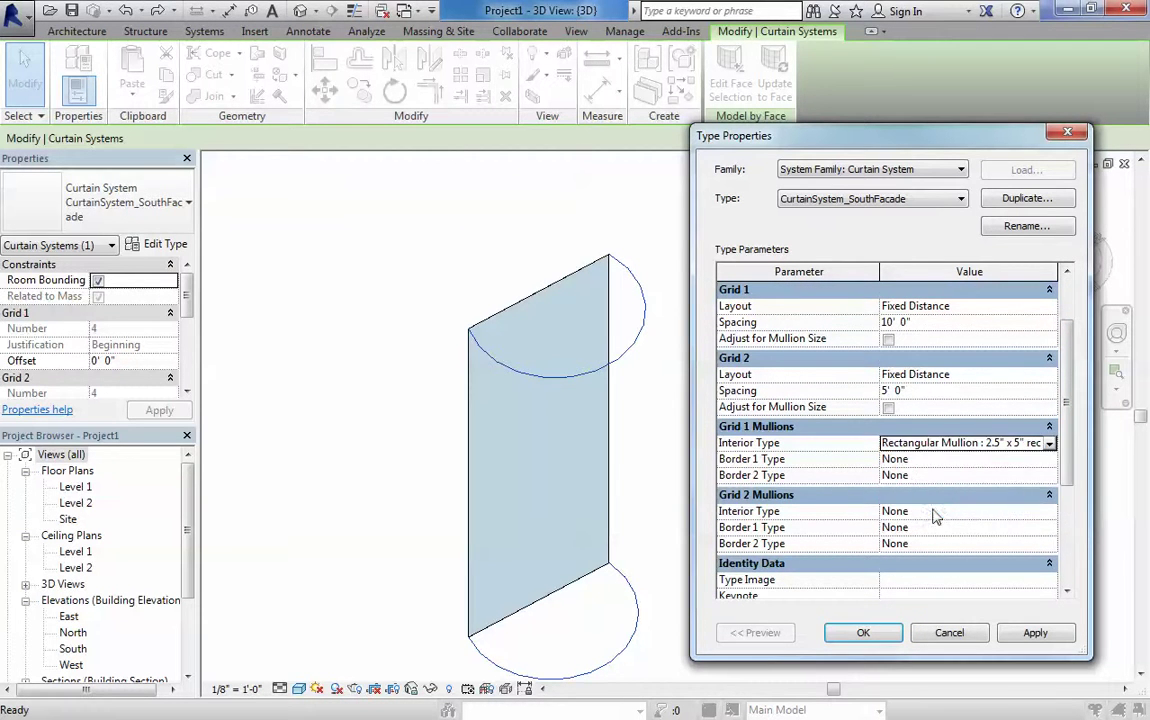
left_click(1049, 460)
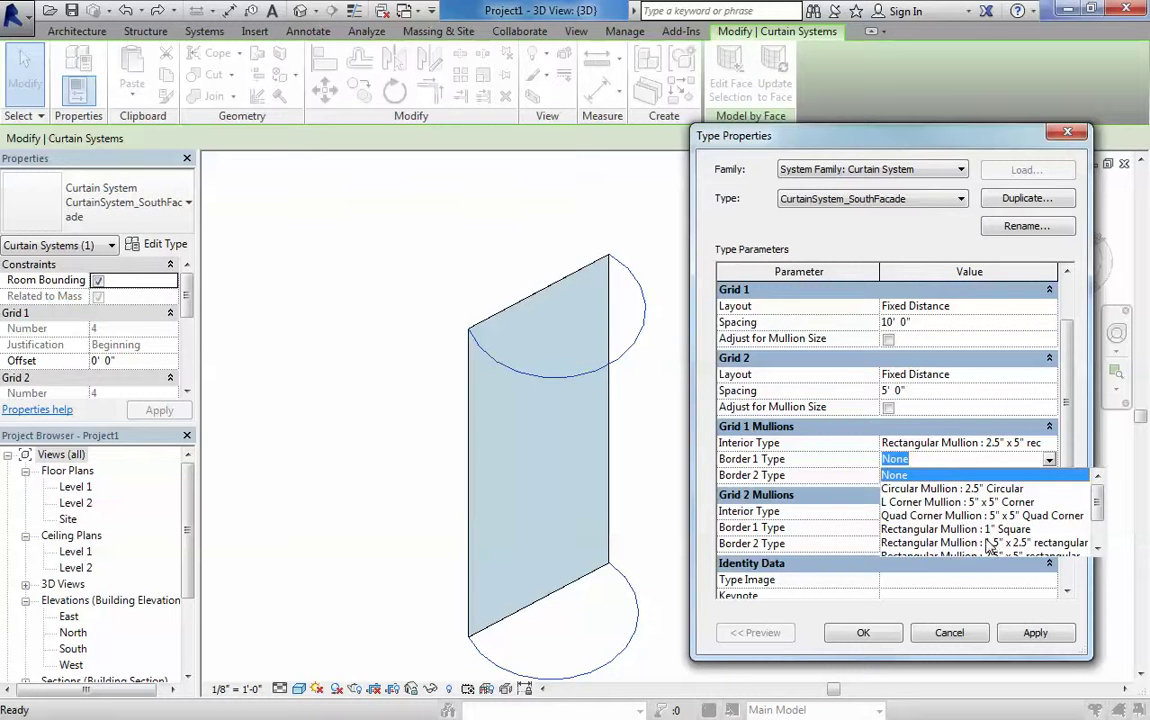
scroll(888, 495, "down", 2)
left_click(950, 515)
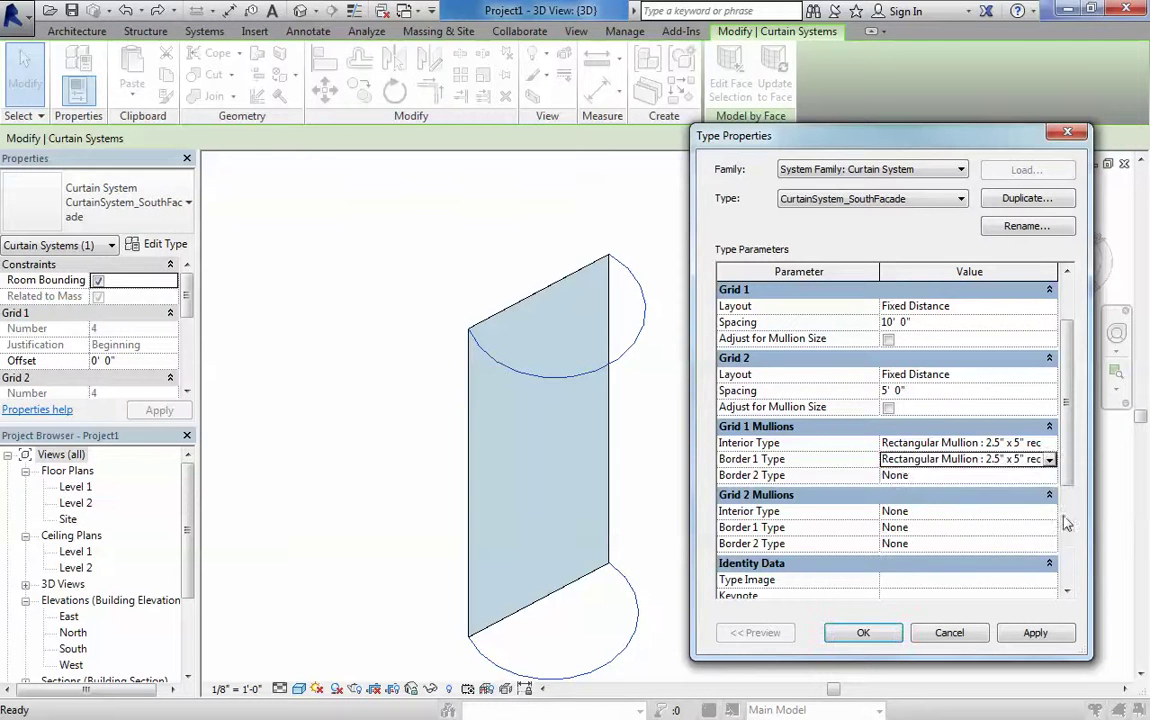
left_click(1049, 475)
scroll(1046, 530, "down", 2)
left_click(1046, 541)
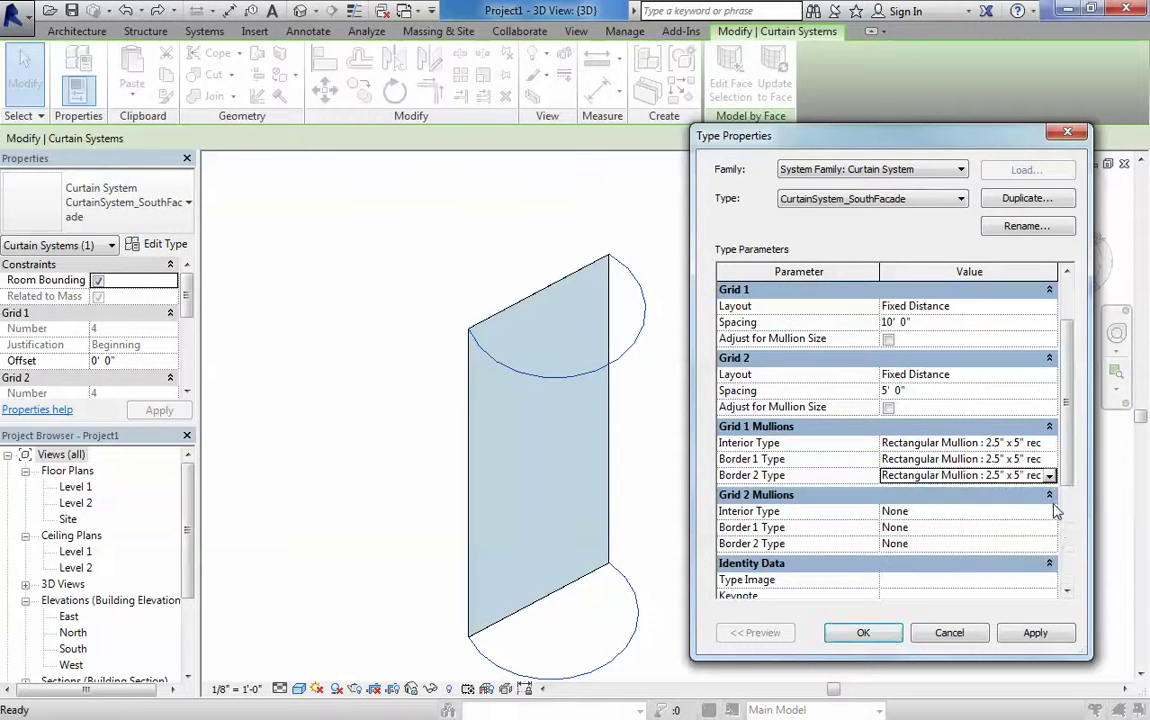
Make Grid 2 interior, Border 1 and Border 2 mullions 2.5" x 5" rectangular and apply
scroll(960, 430, "down", 1)
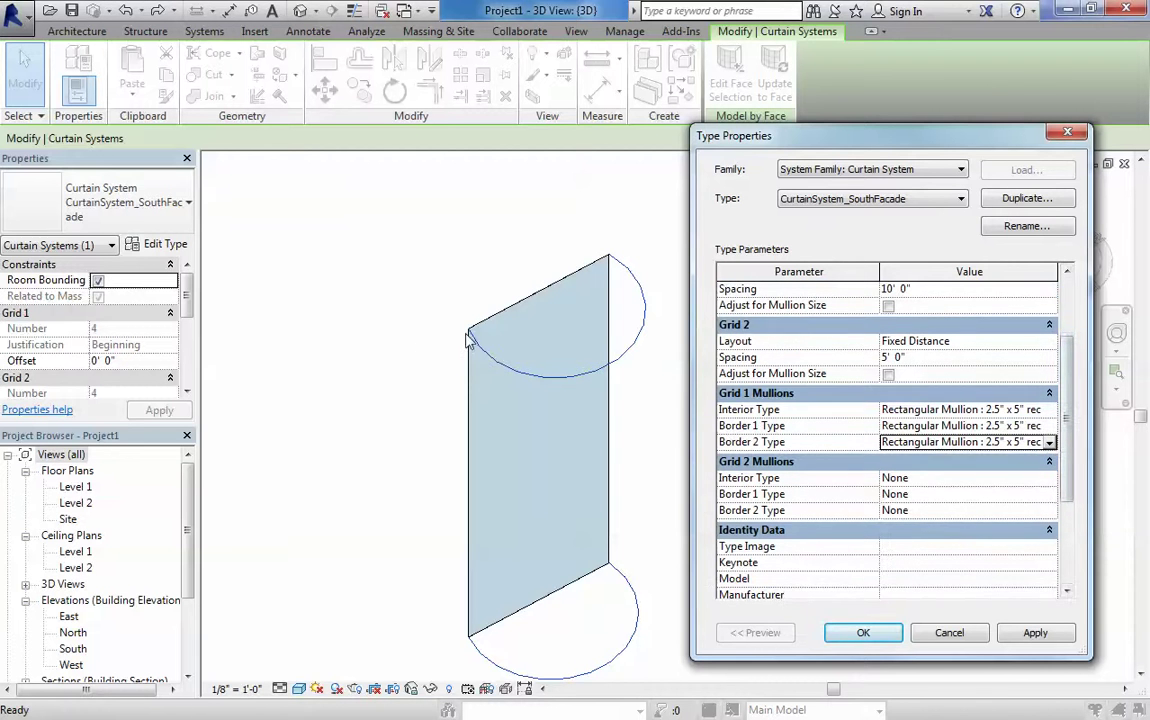
left_click(1050, 479)
left_click(1049, 478)
left_click(960, 548)
left_click(1049, 496)
left_click(1049, 496)
scroll(858, 525, "down", 1)
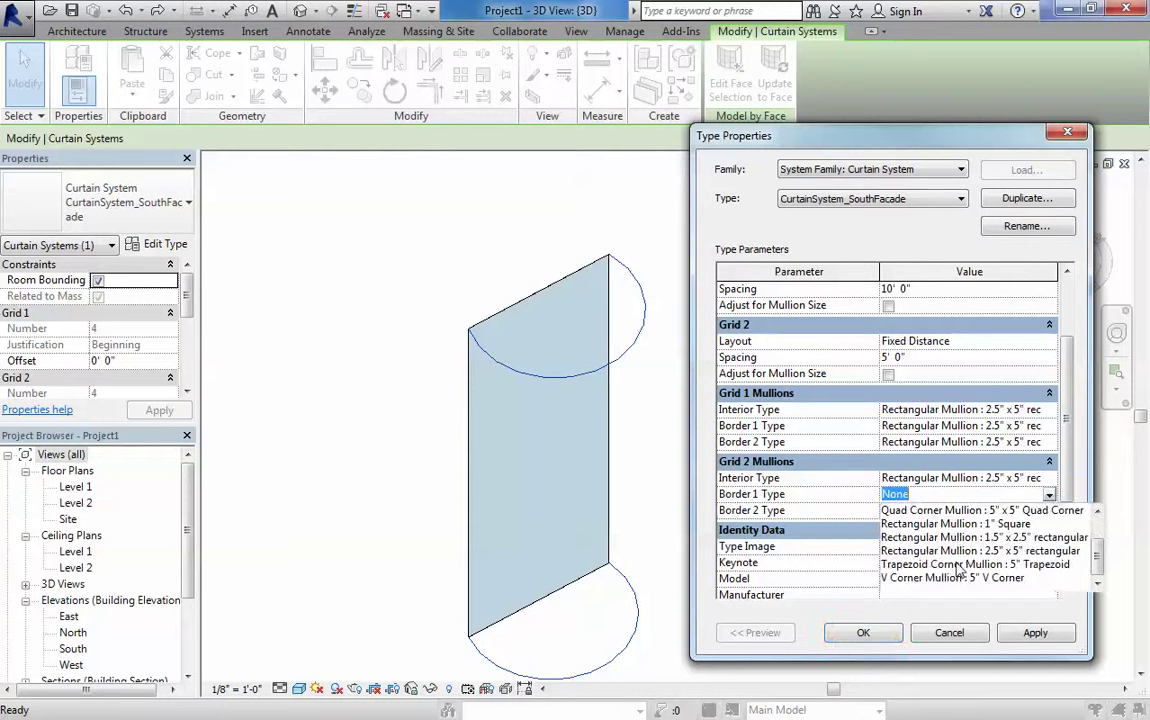
left_click(960, 551)
left_click(1049, 510)
left_click(1049, 510)
scroll(960, 550, "down", 1)
left_click(960, 551)
left_click(1035, 633)
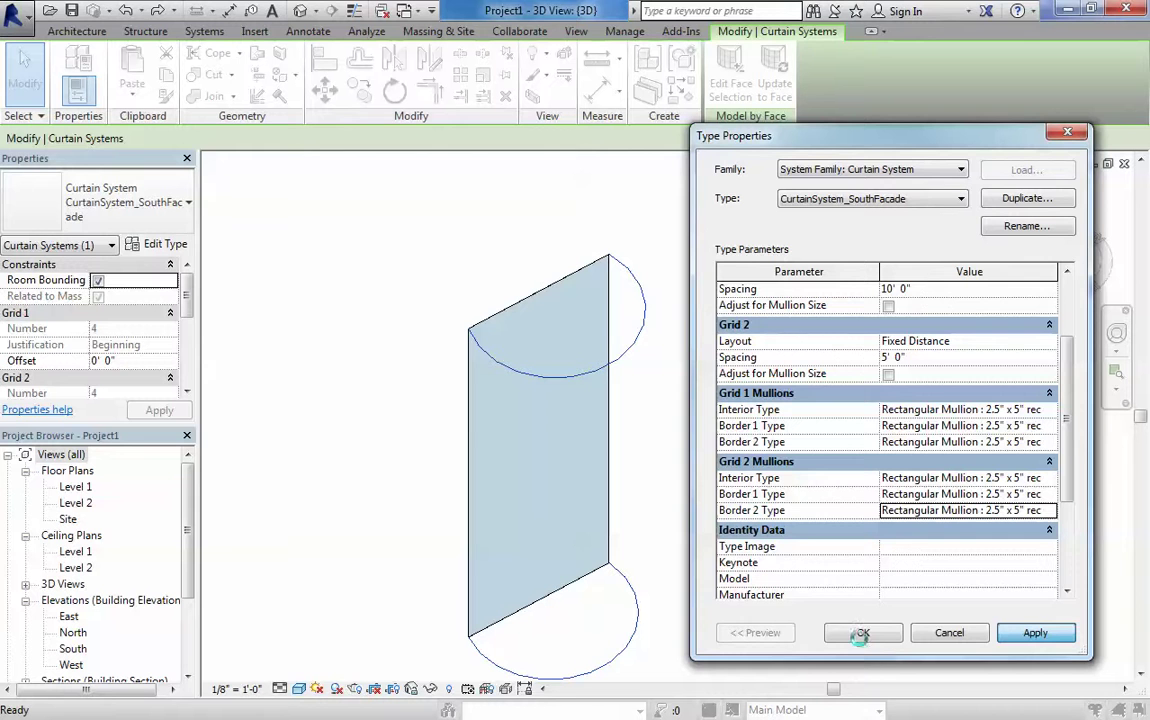